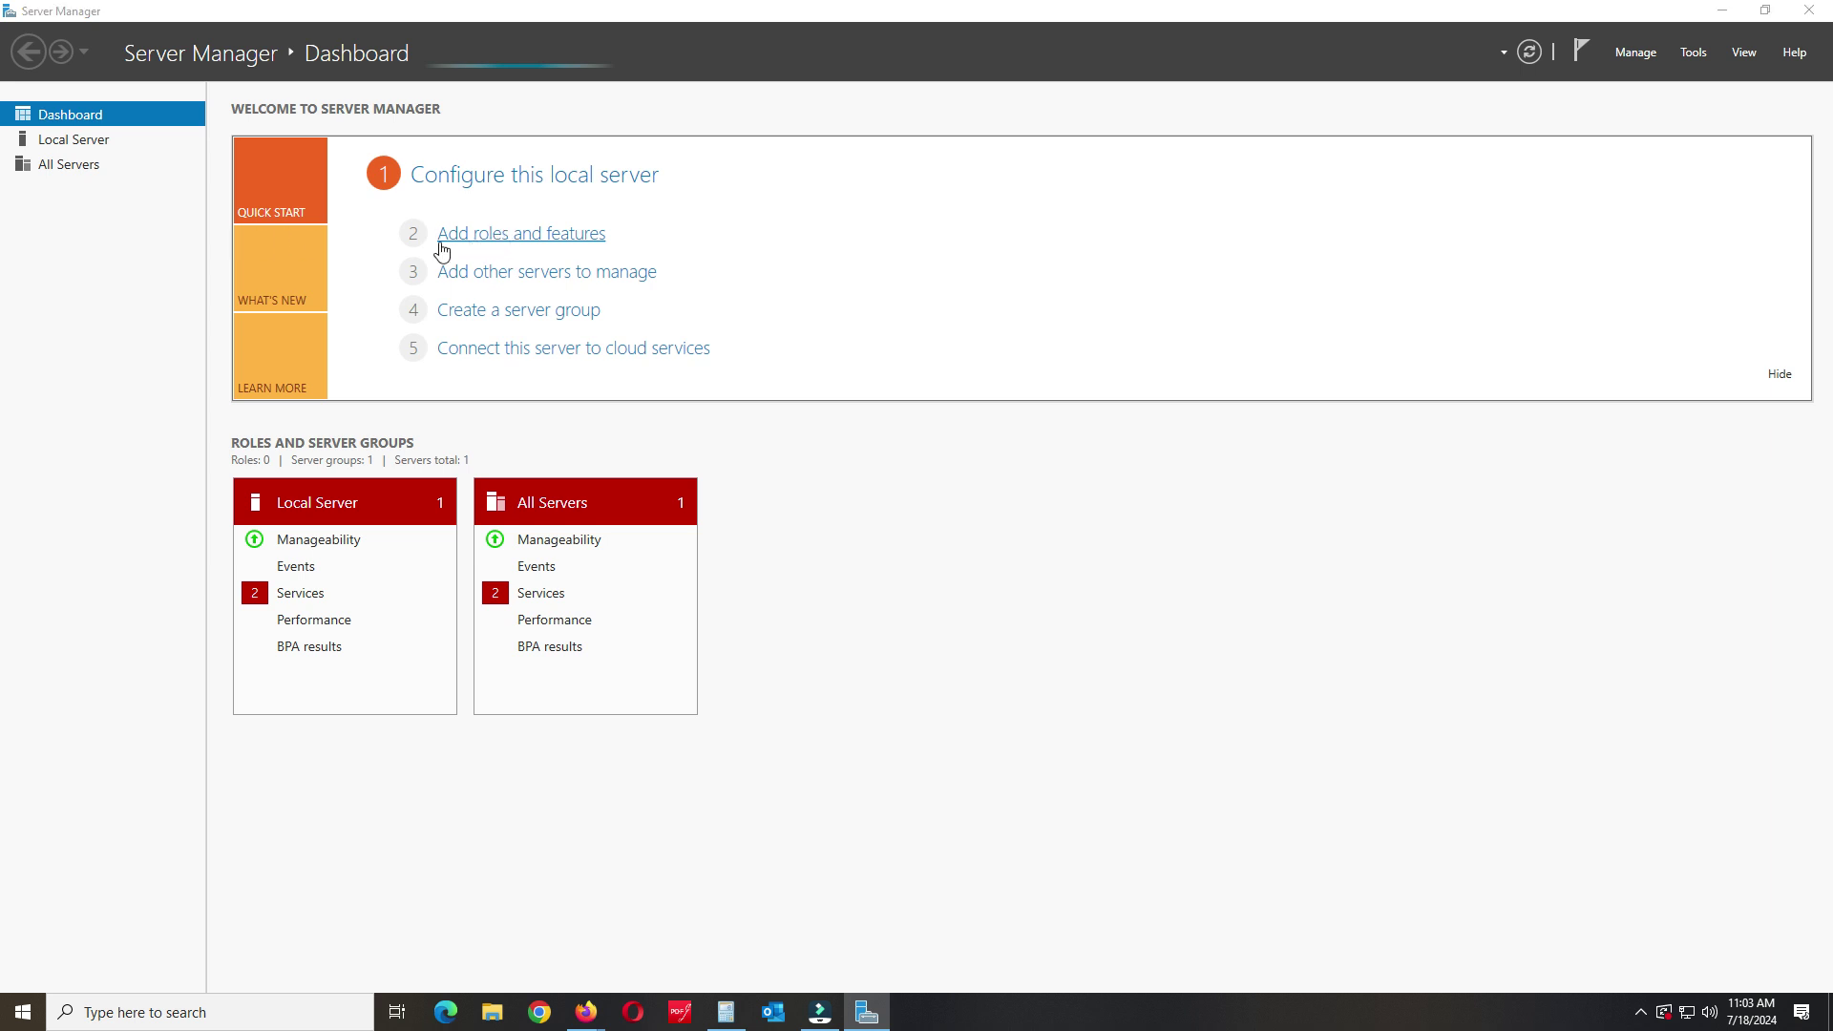
Start adding roles and features with a role-based or feature-based installation on server MY-2K22 from the server pool
left_click(448, 236)
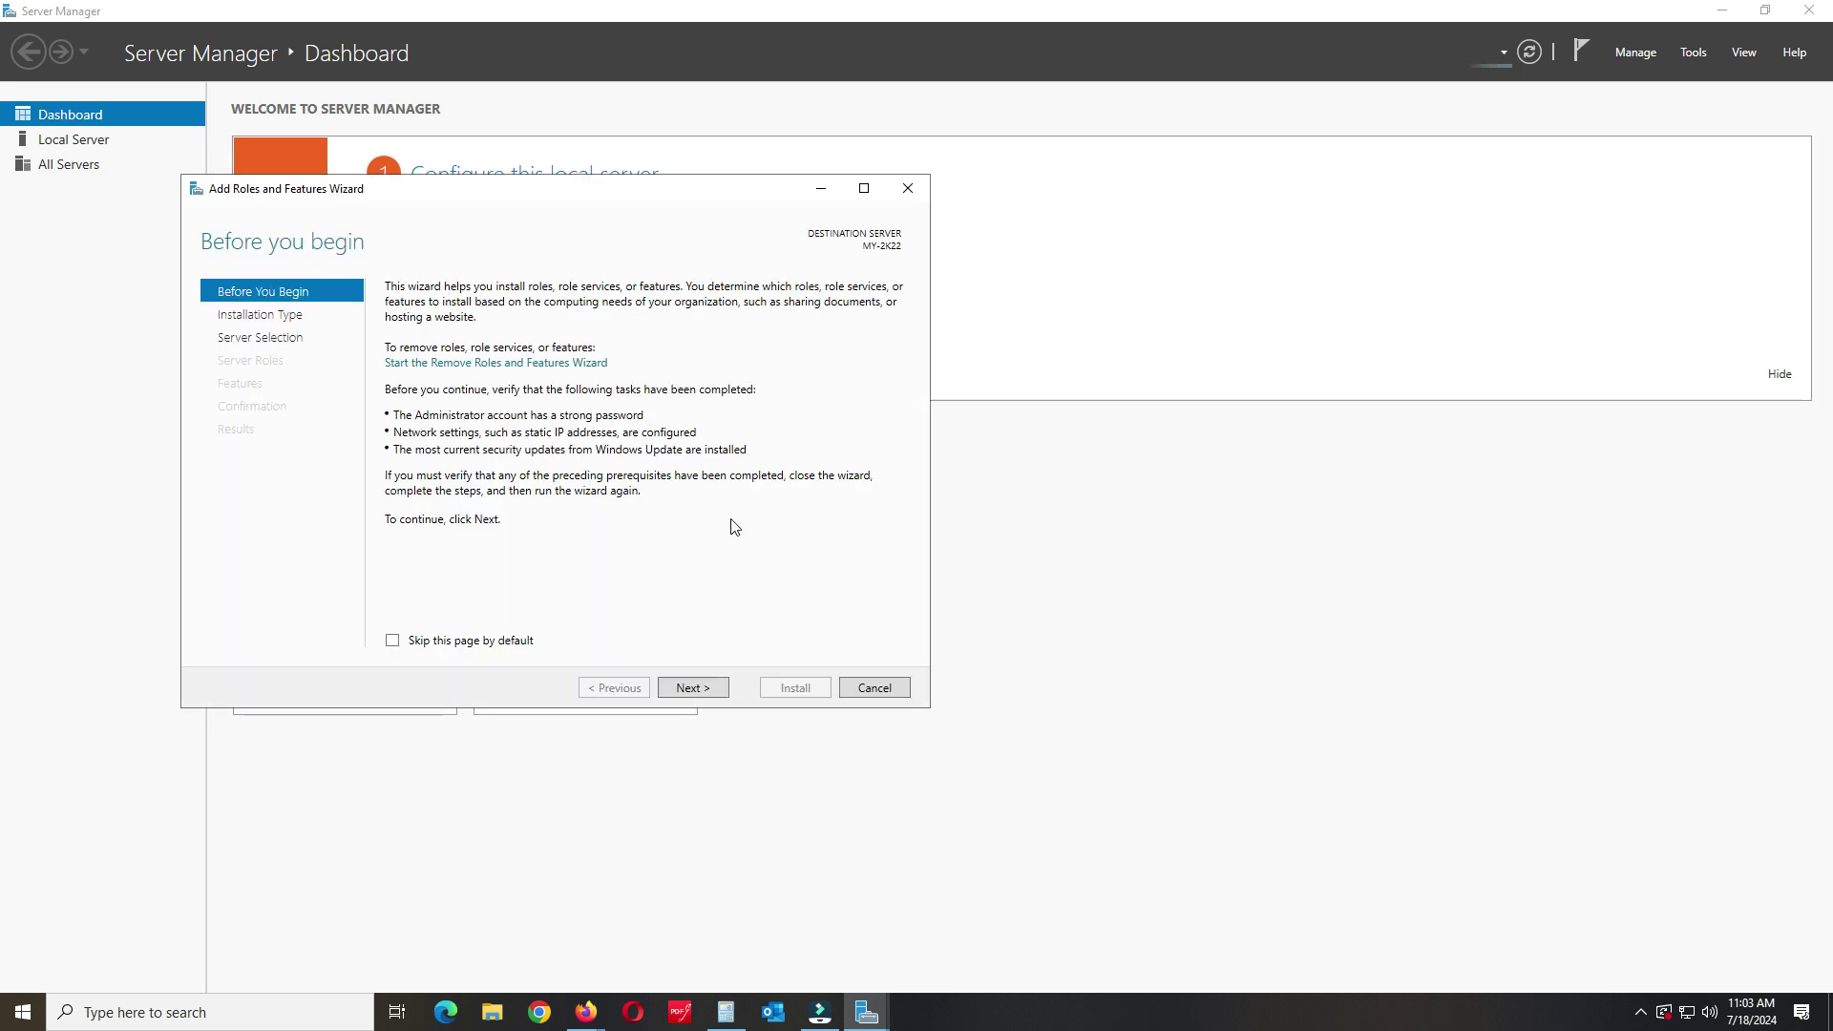
left_click(708, 693)
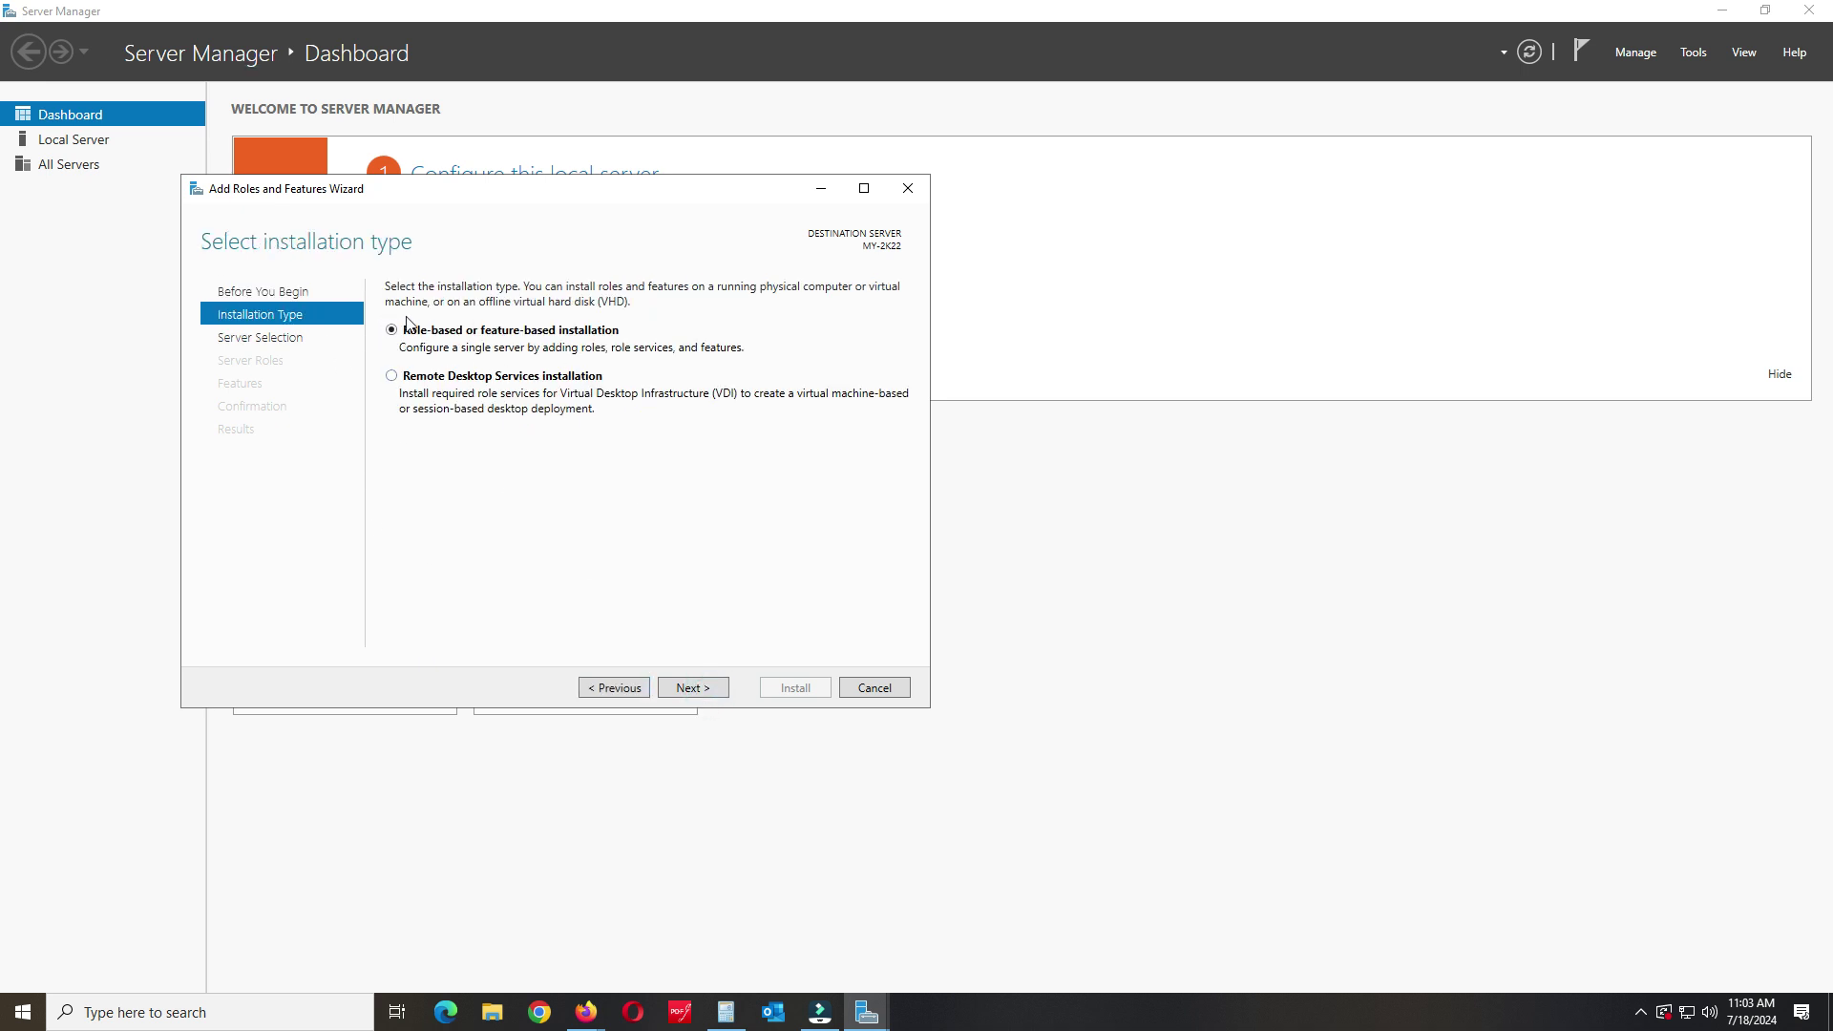
left_click(707, 688)
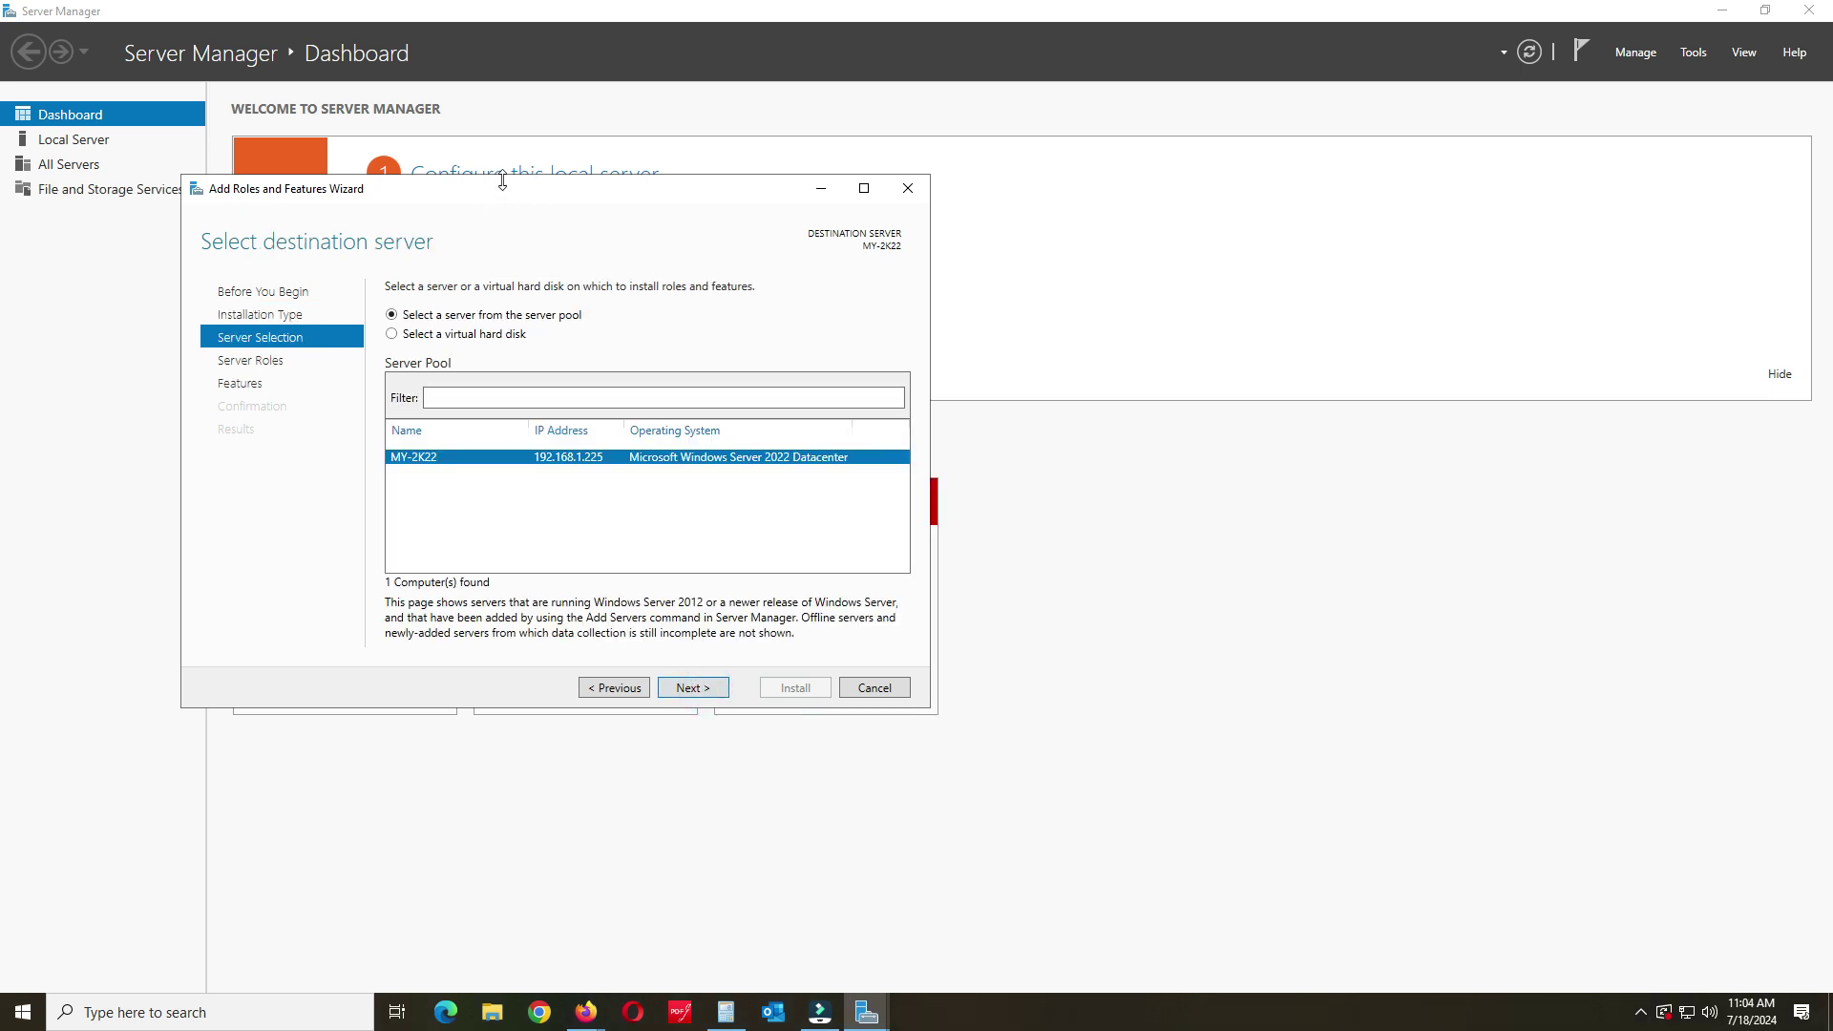
left_click_drag(477, 190, 306, 20)
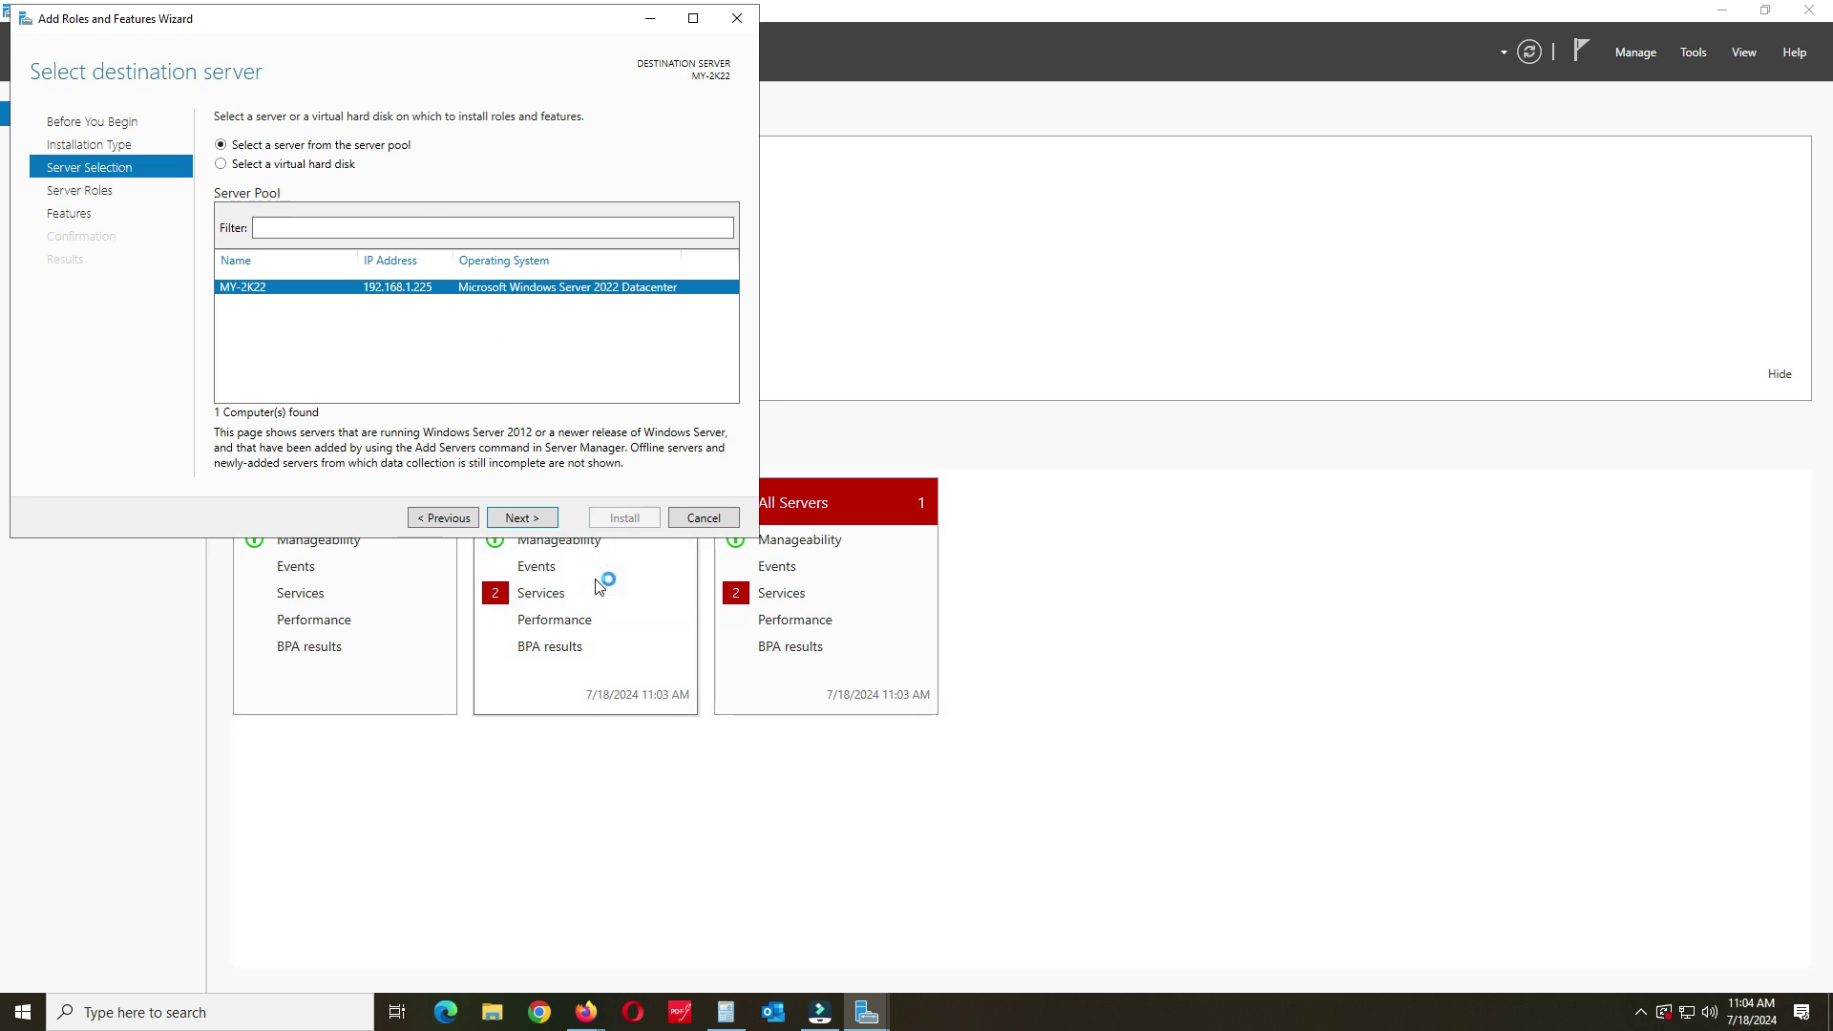
left_click(530, 523)
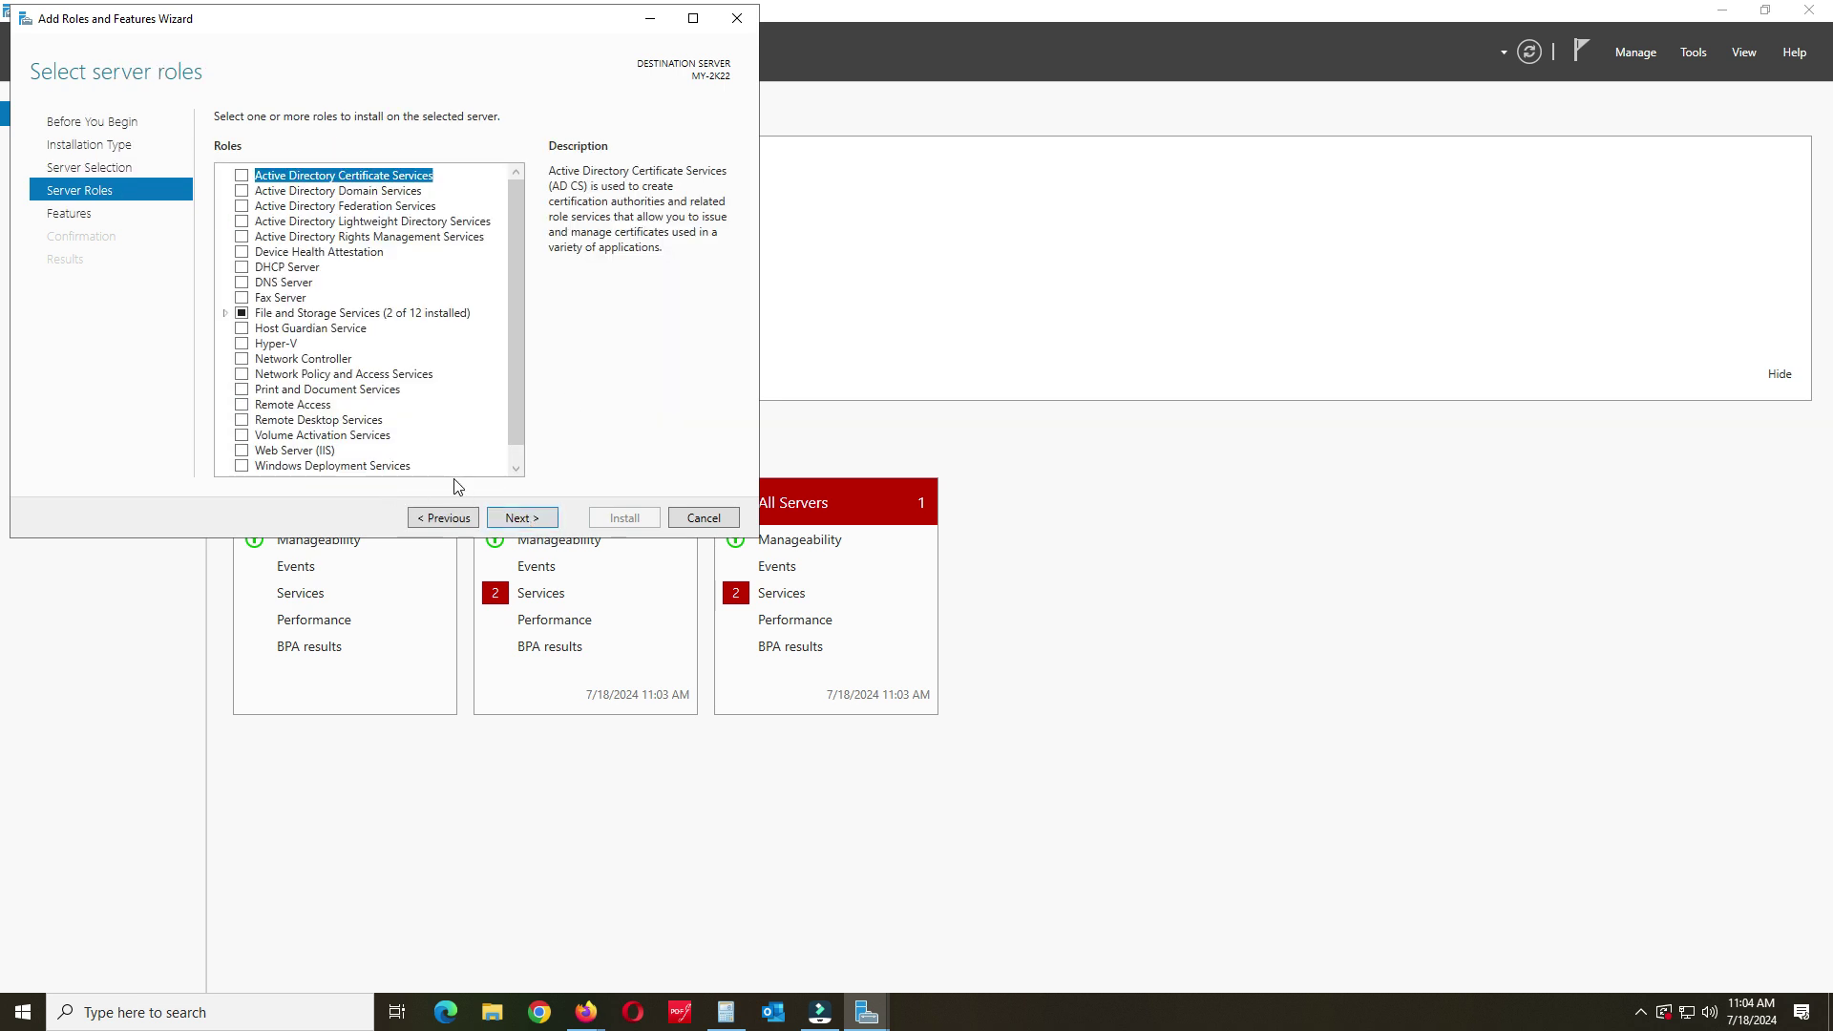
Select the Remote Desktop Services role, add no extra features, and proceed to its role services
left_click(243, 420)
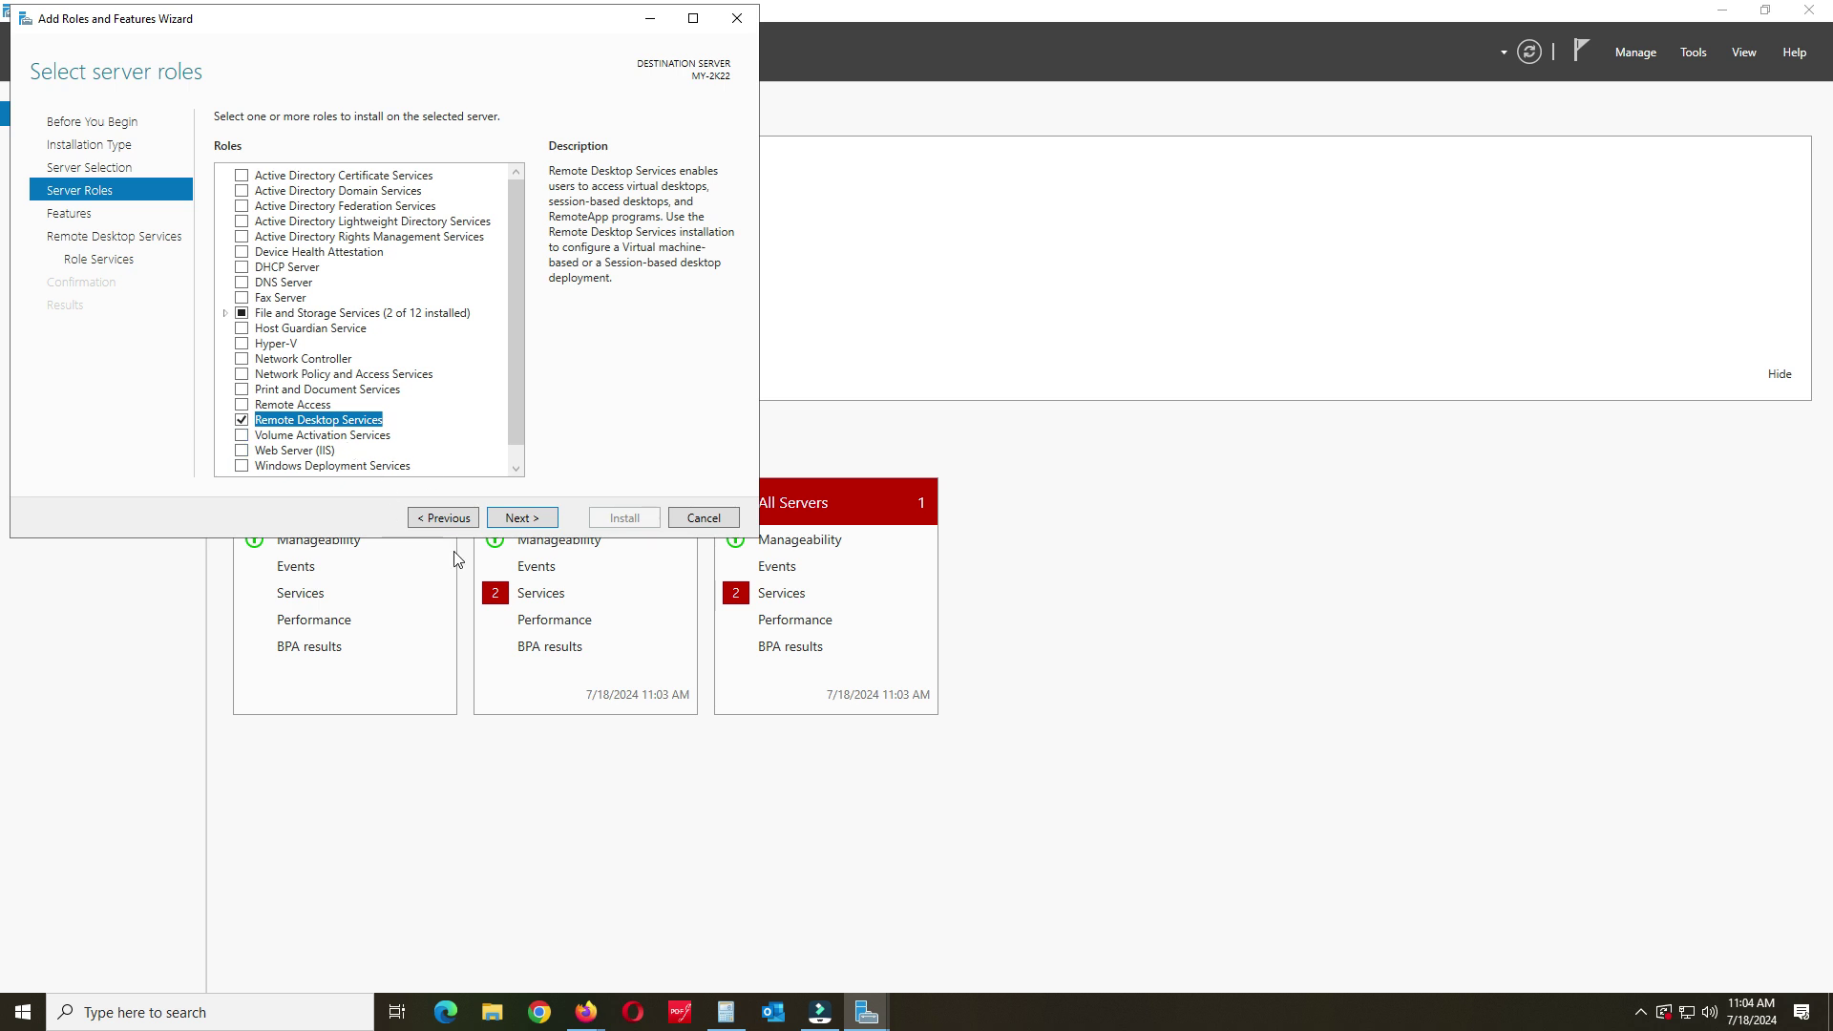
left_click(521, 517)
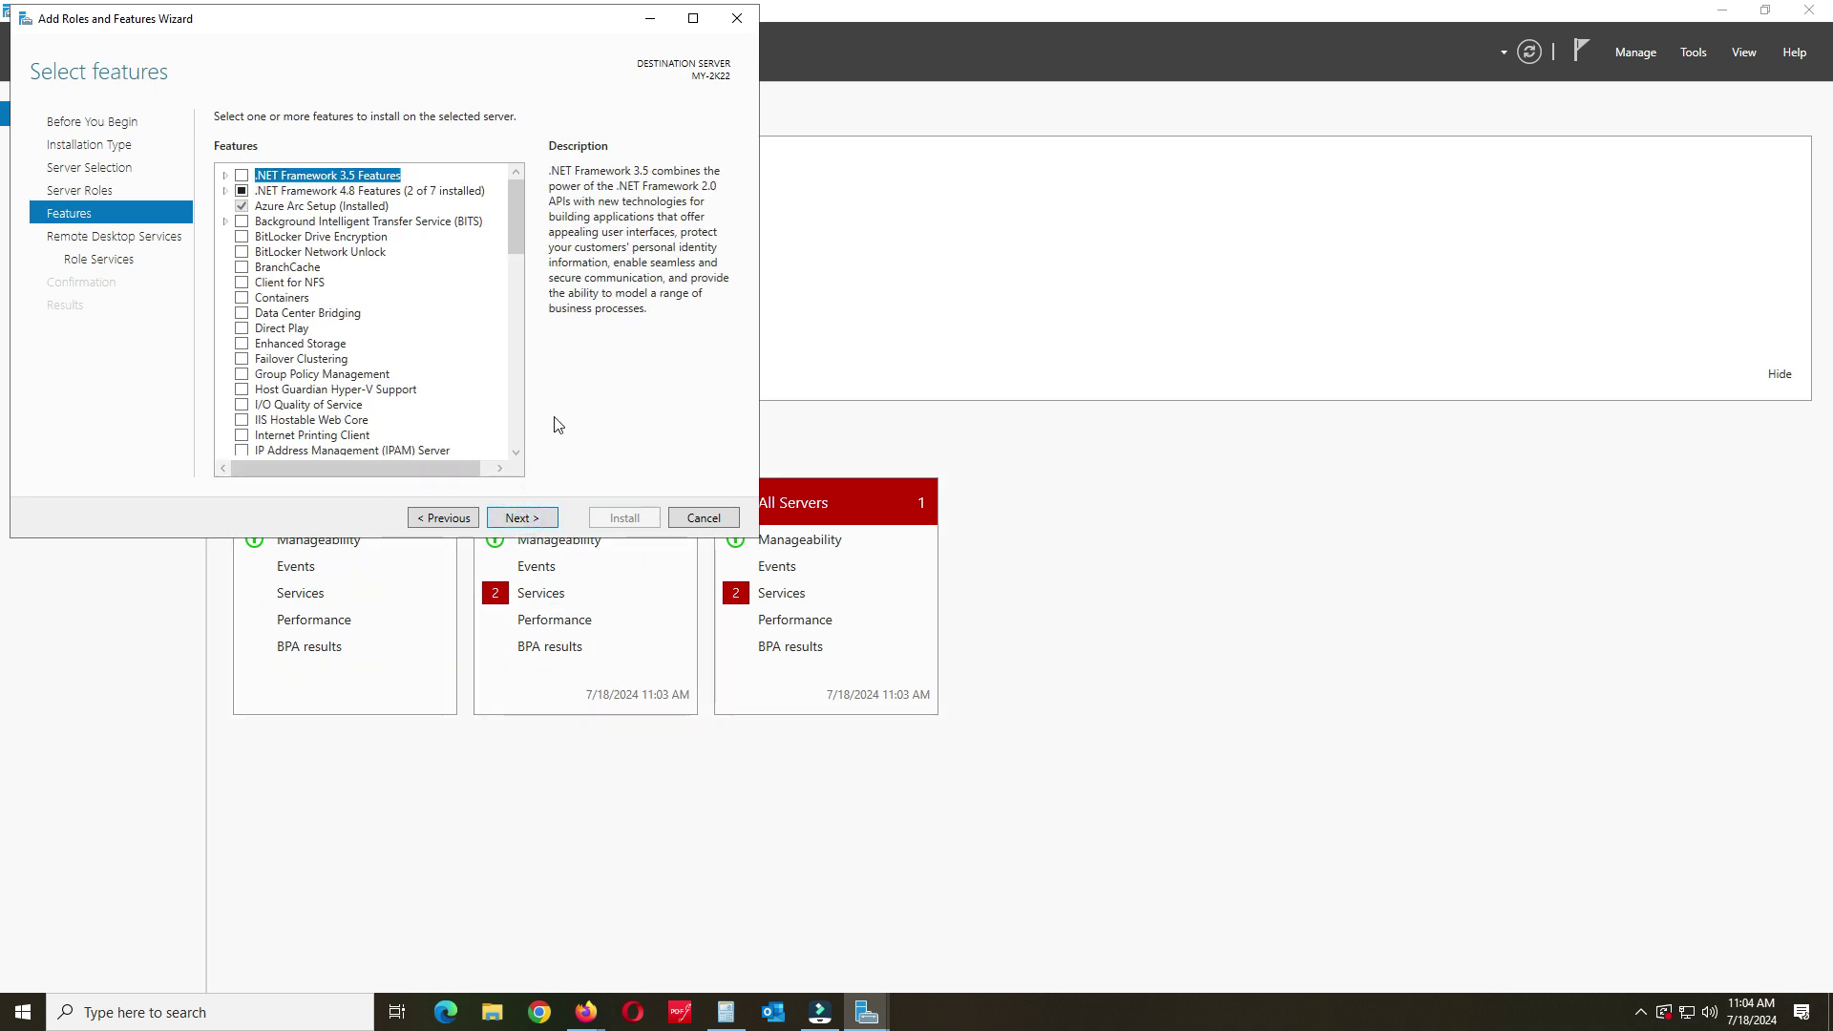
left_click(521, 519)
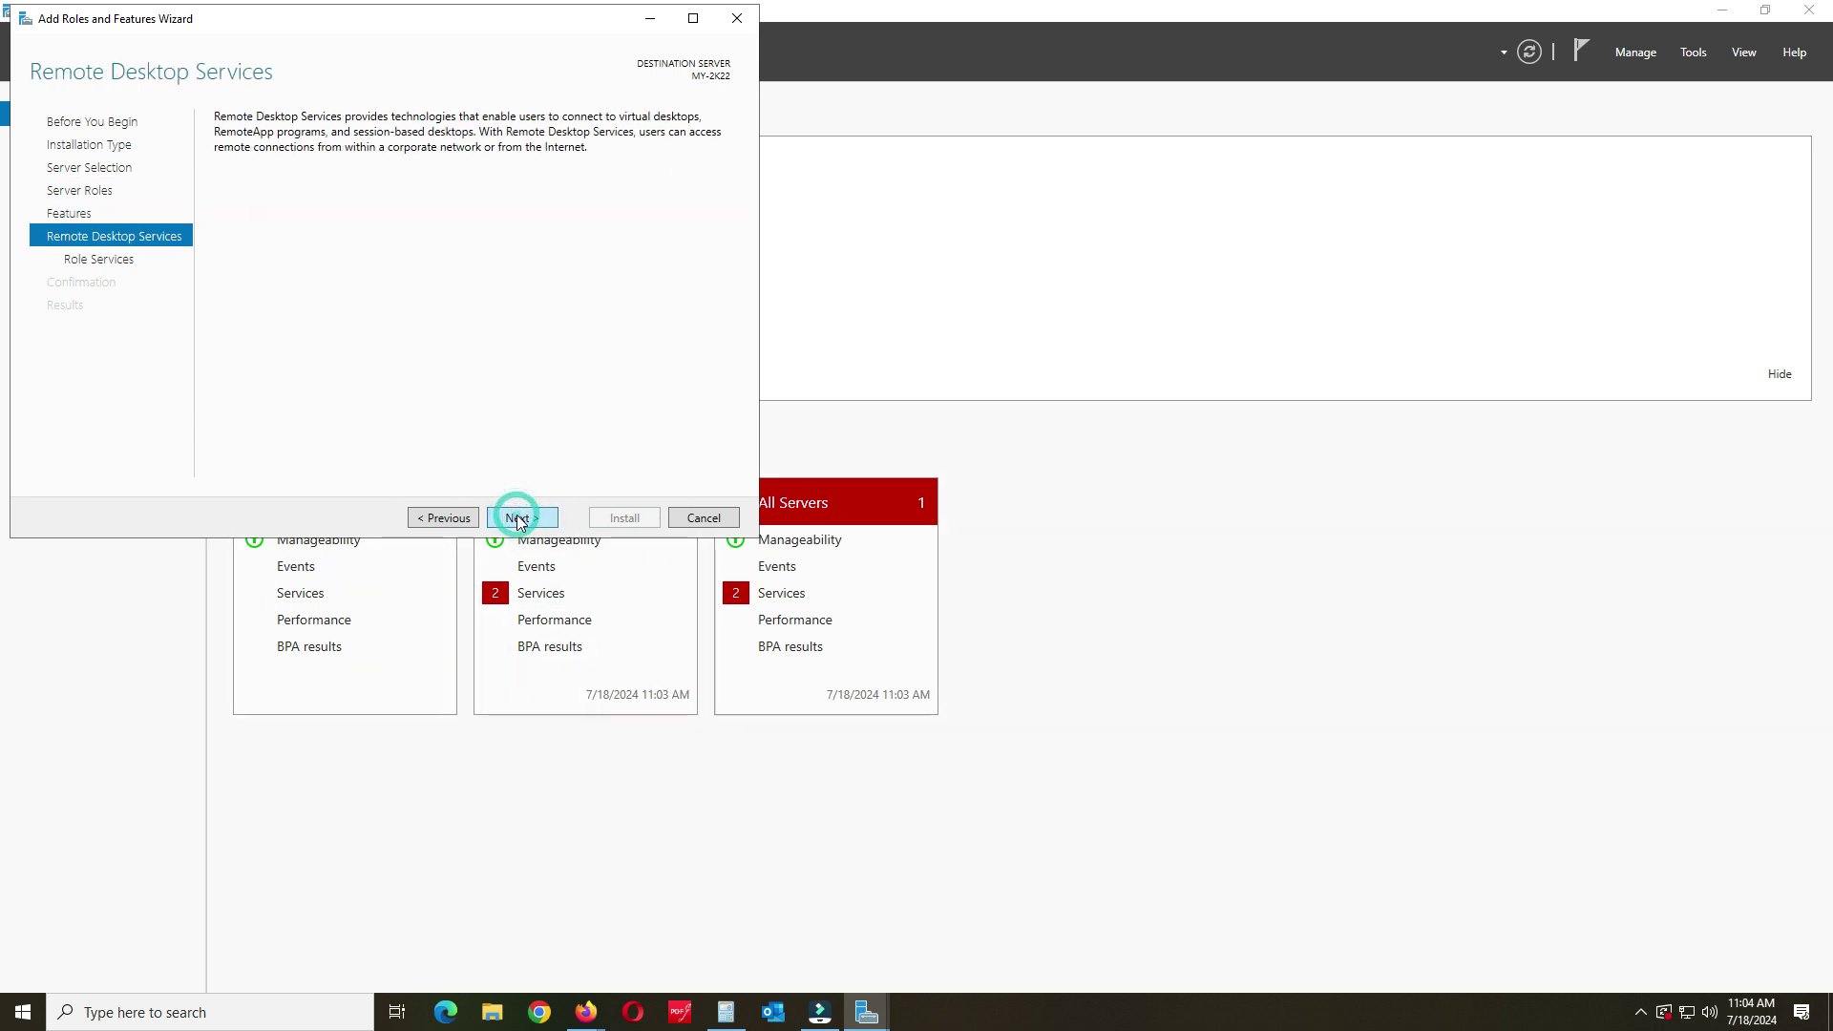
left_click(523, 518)
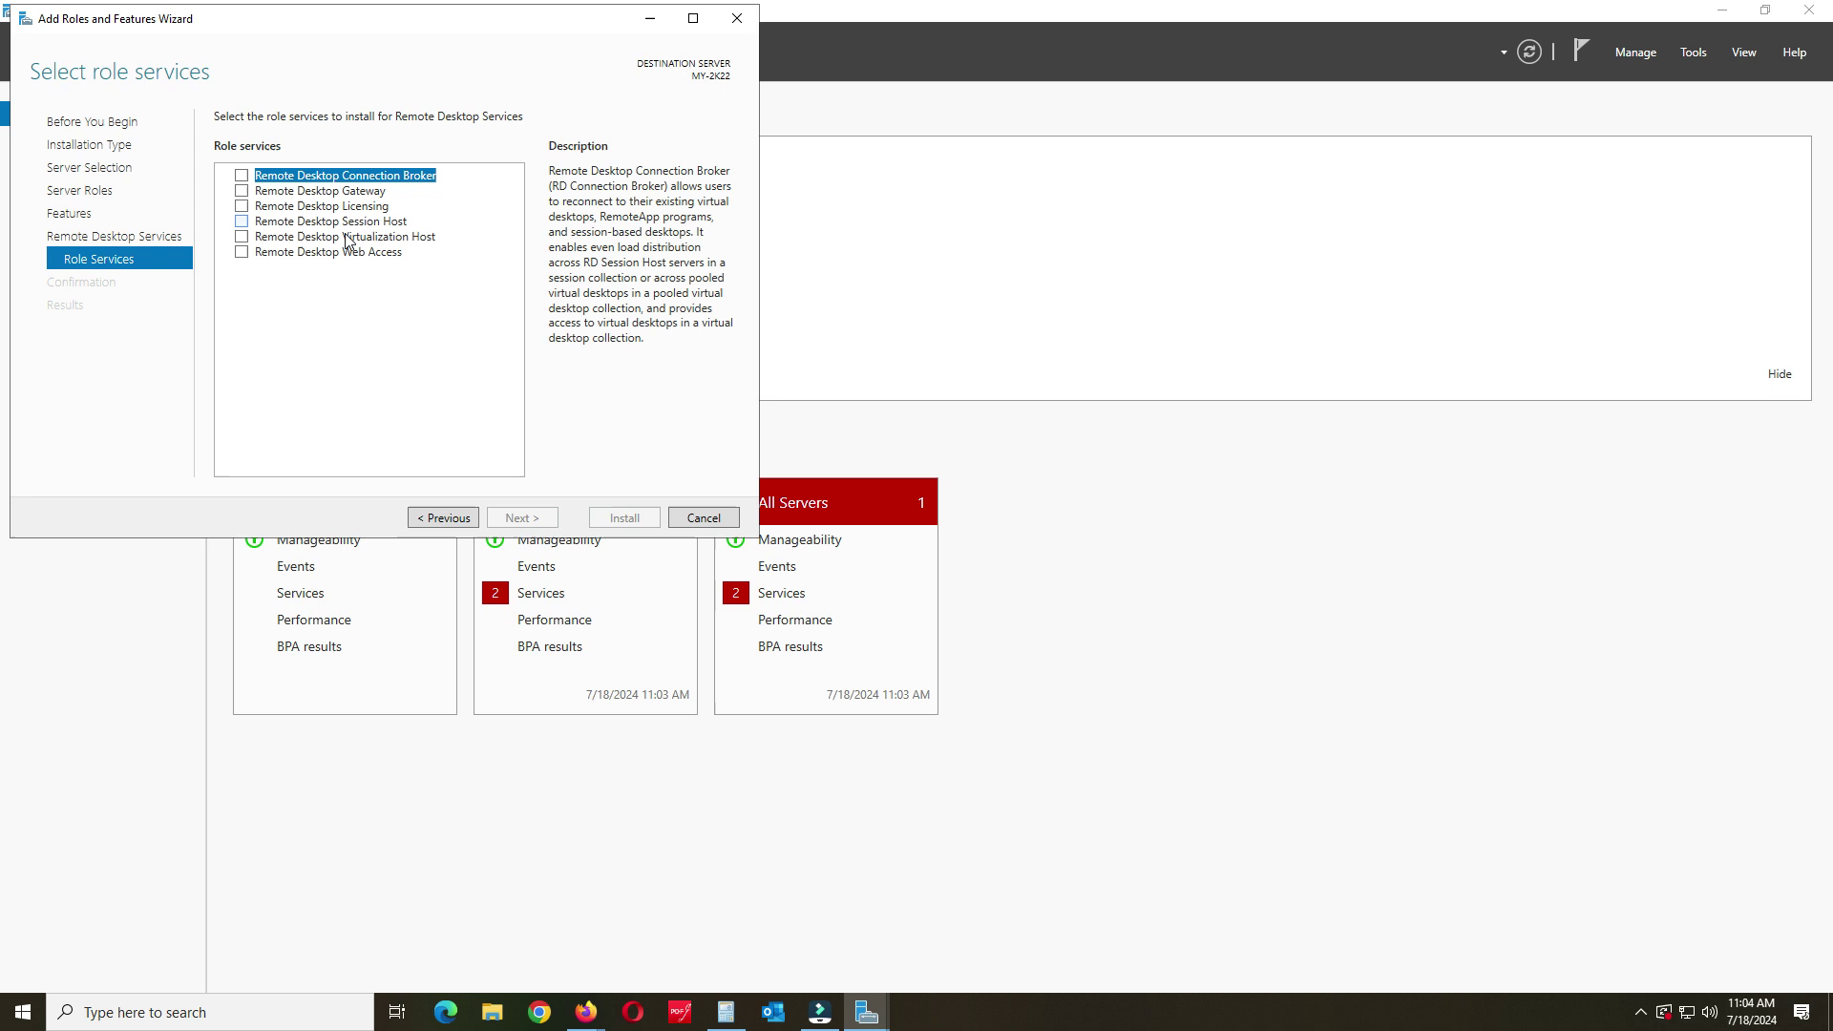
Select the Remote Desktop Licensing, Gateway and Connection Broker role services, adding the features each one requires
left_click(241, 208)
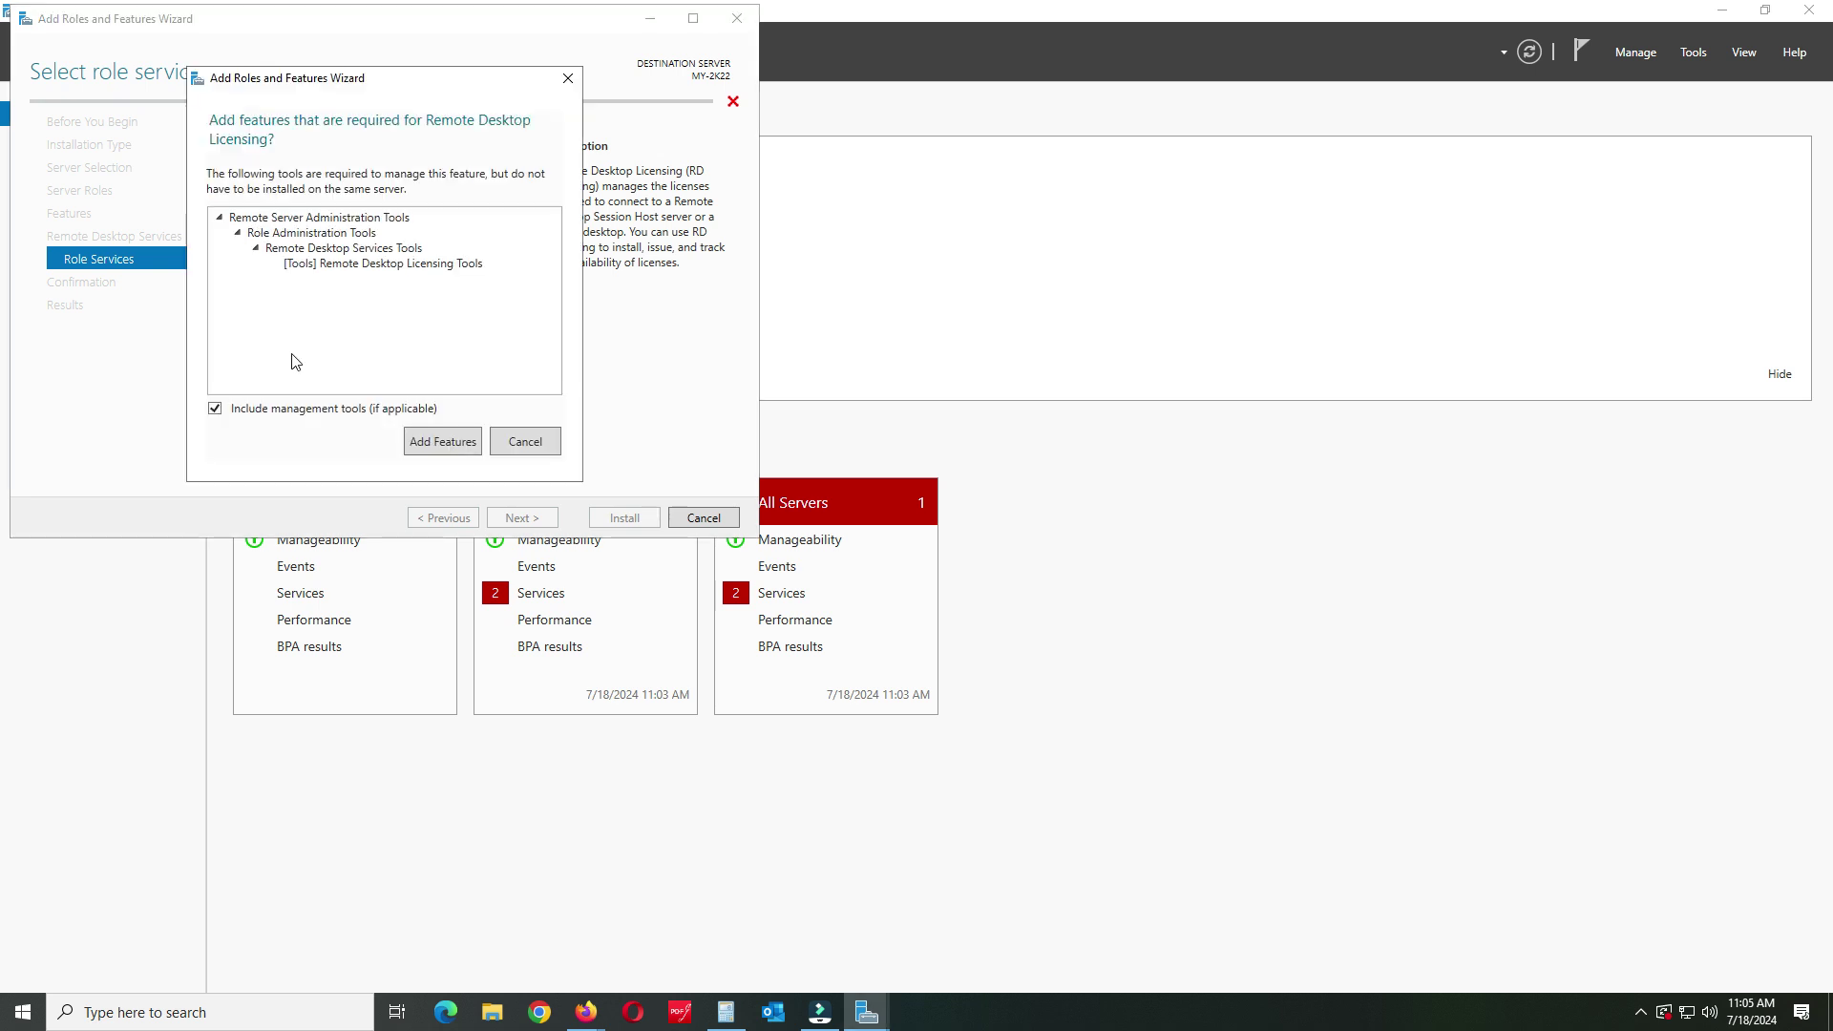
left_click(434, 441)
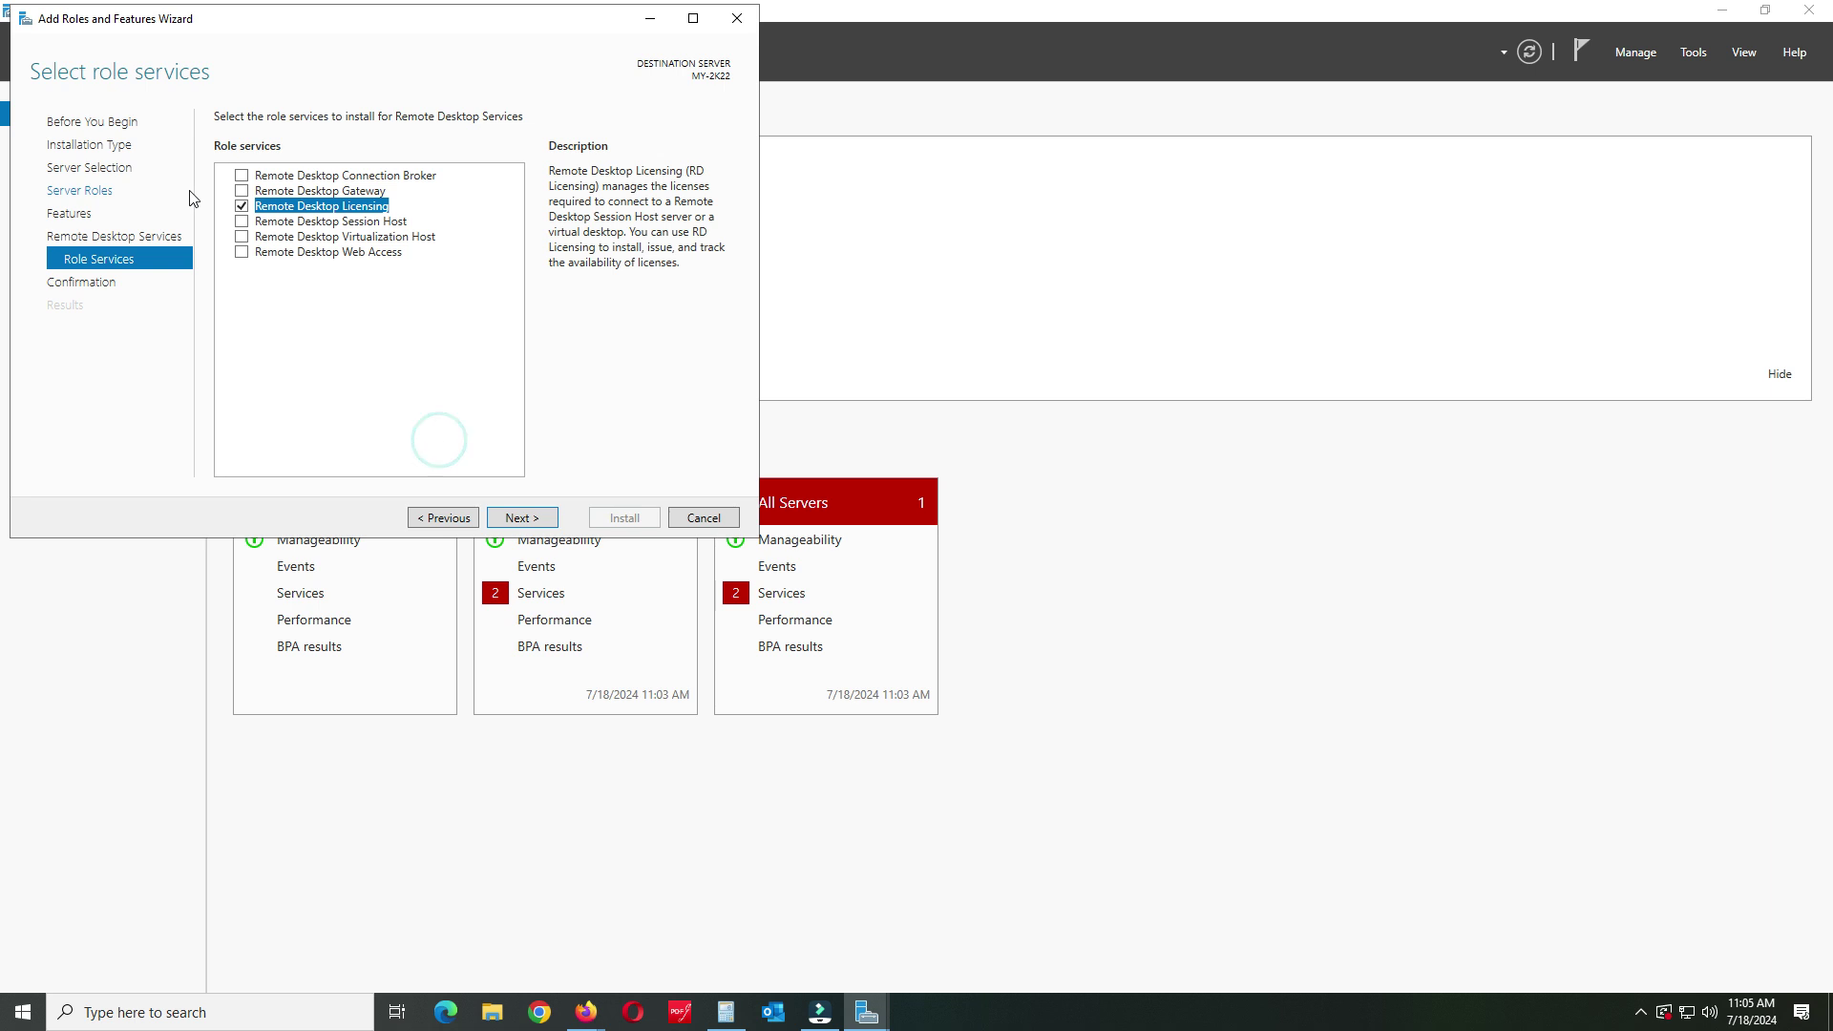
left_click(241, 191)
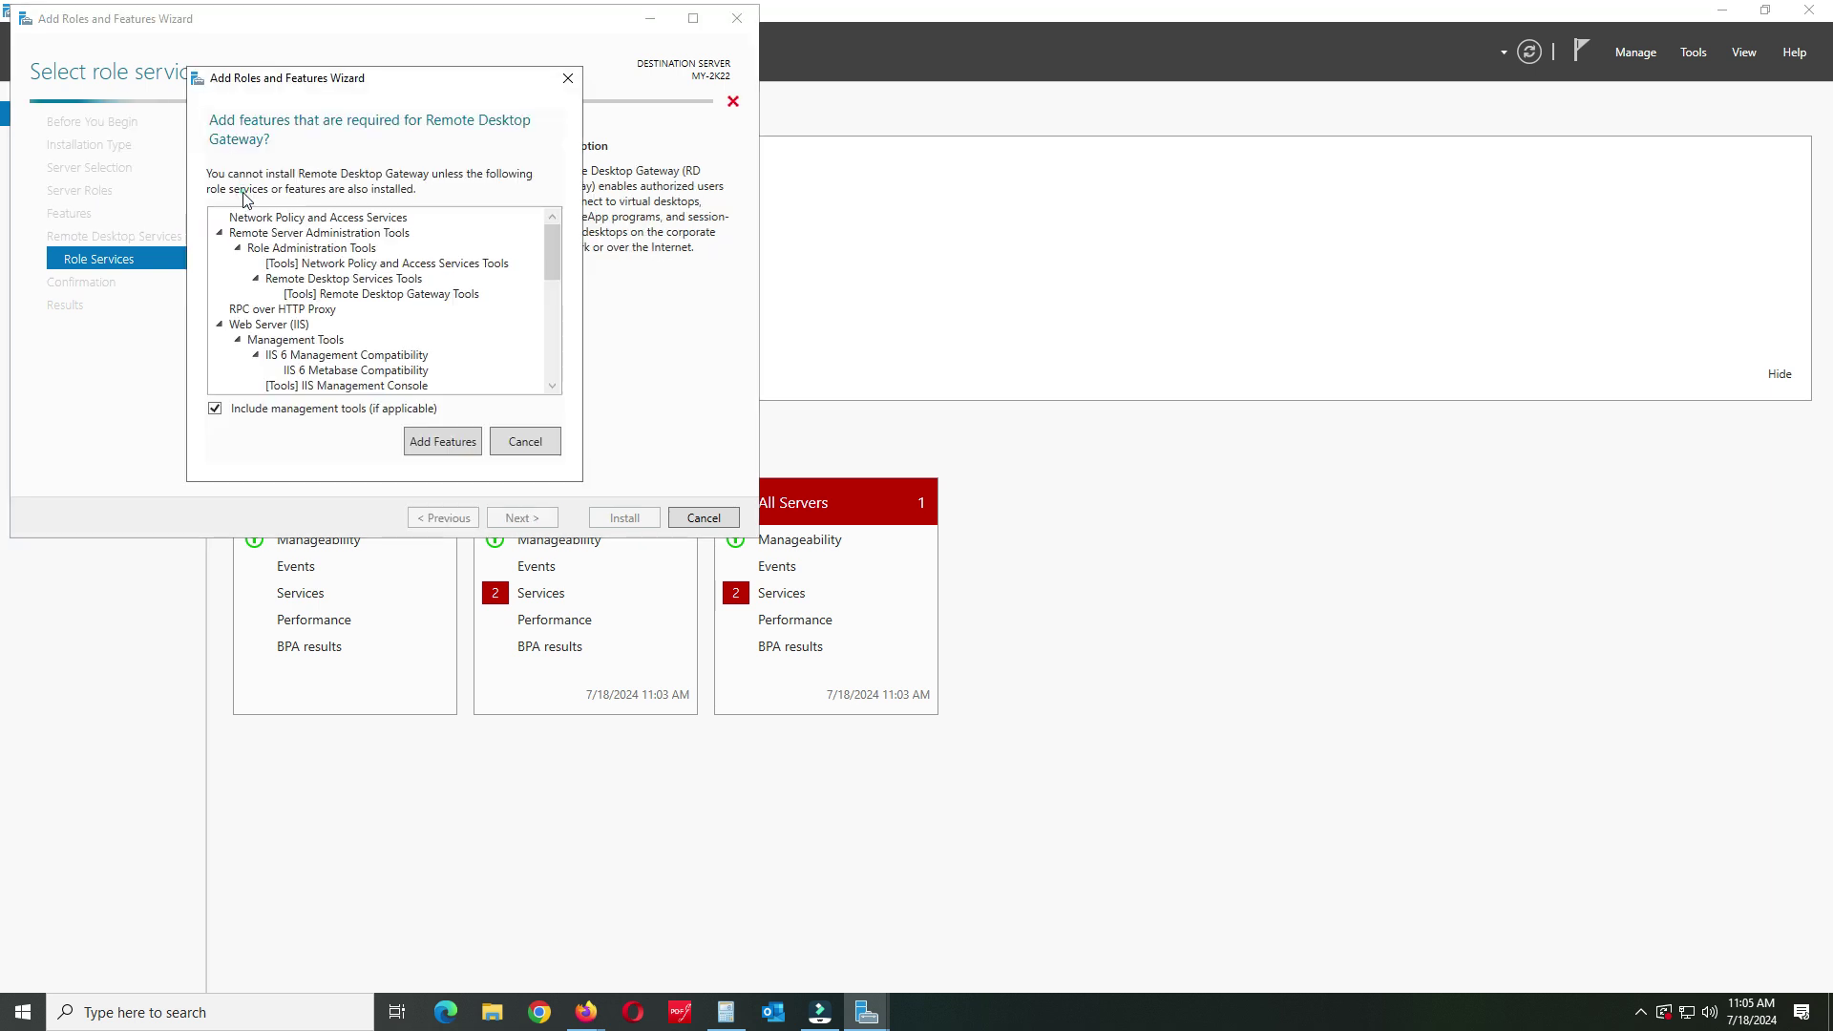
left_click(438, 444)
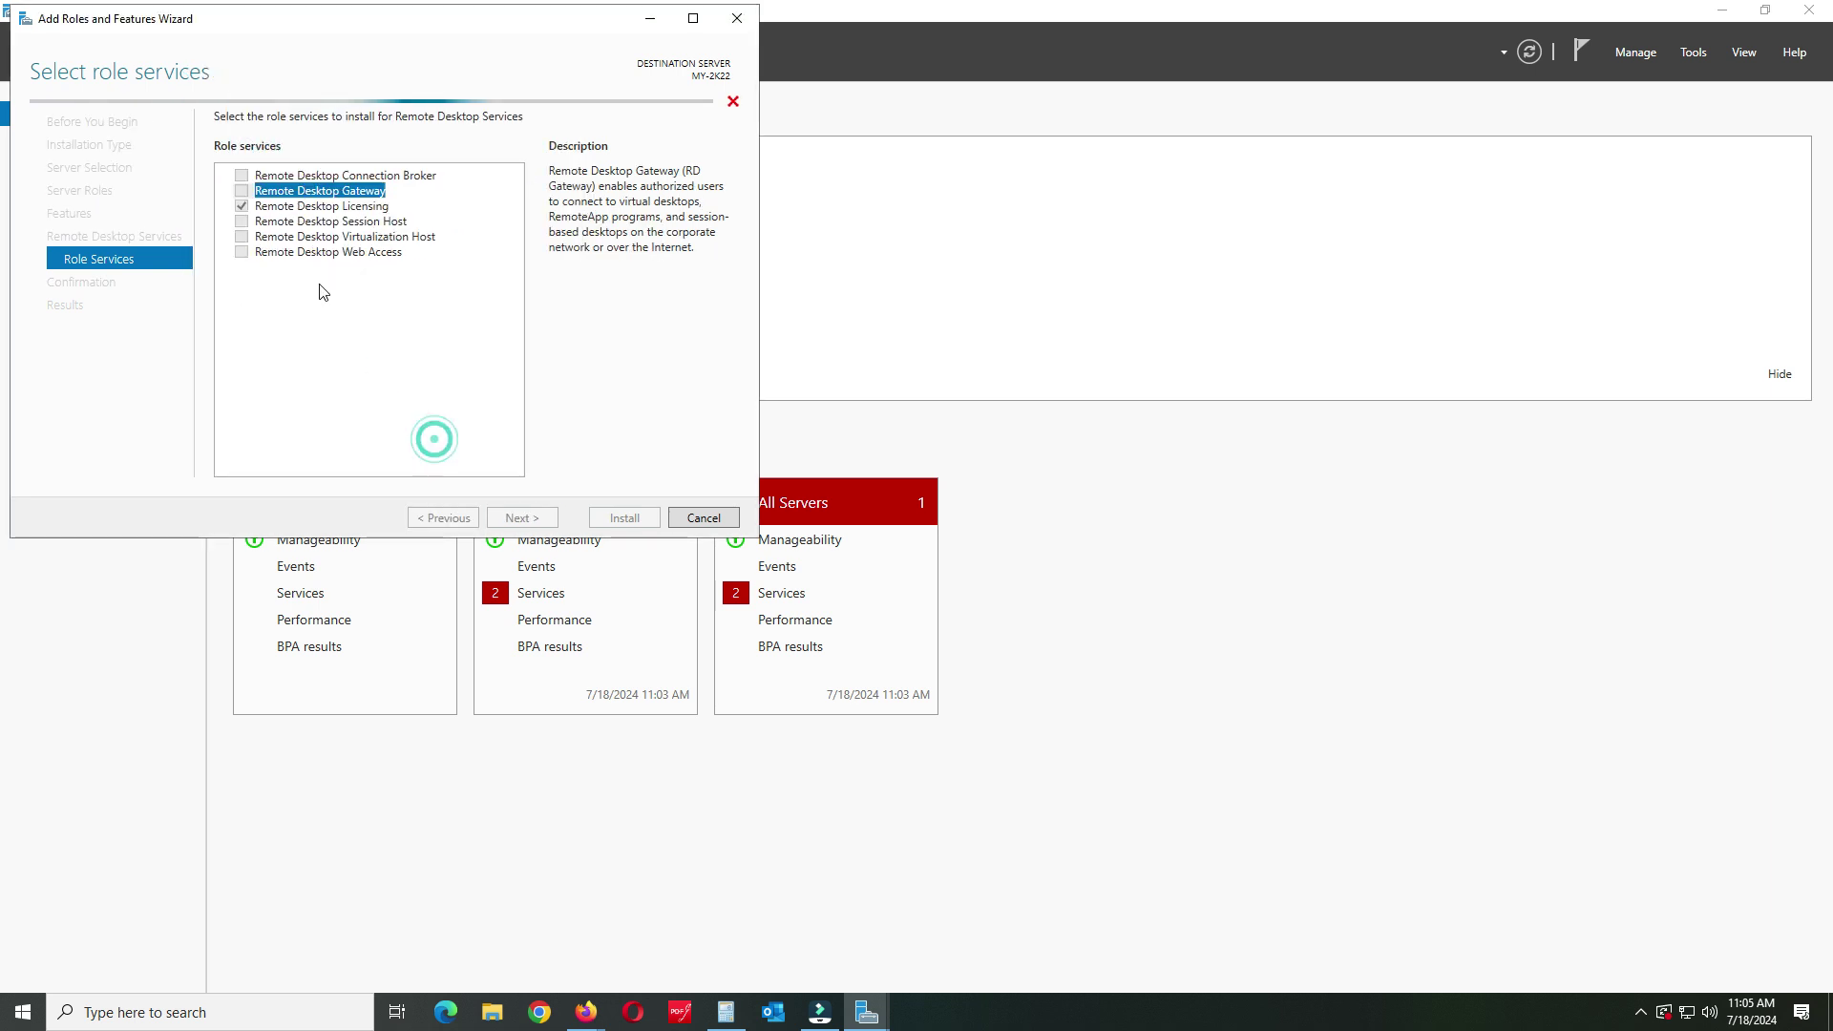
left_click(246, 180)
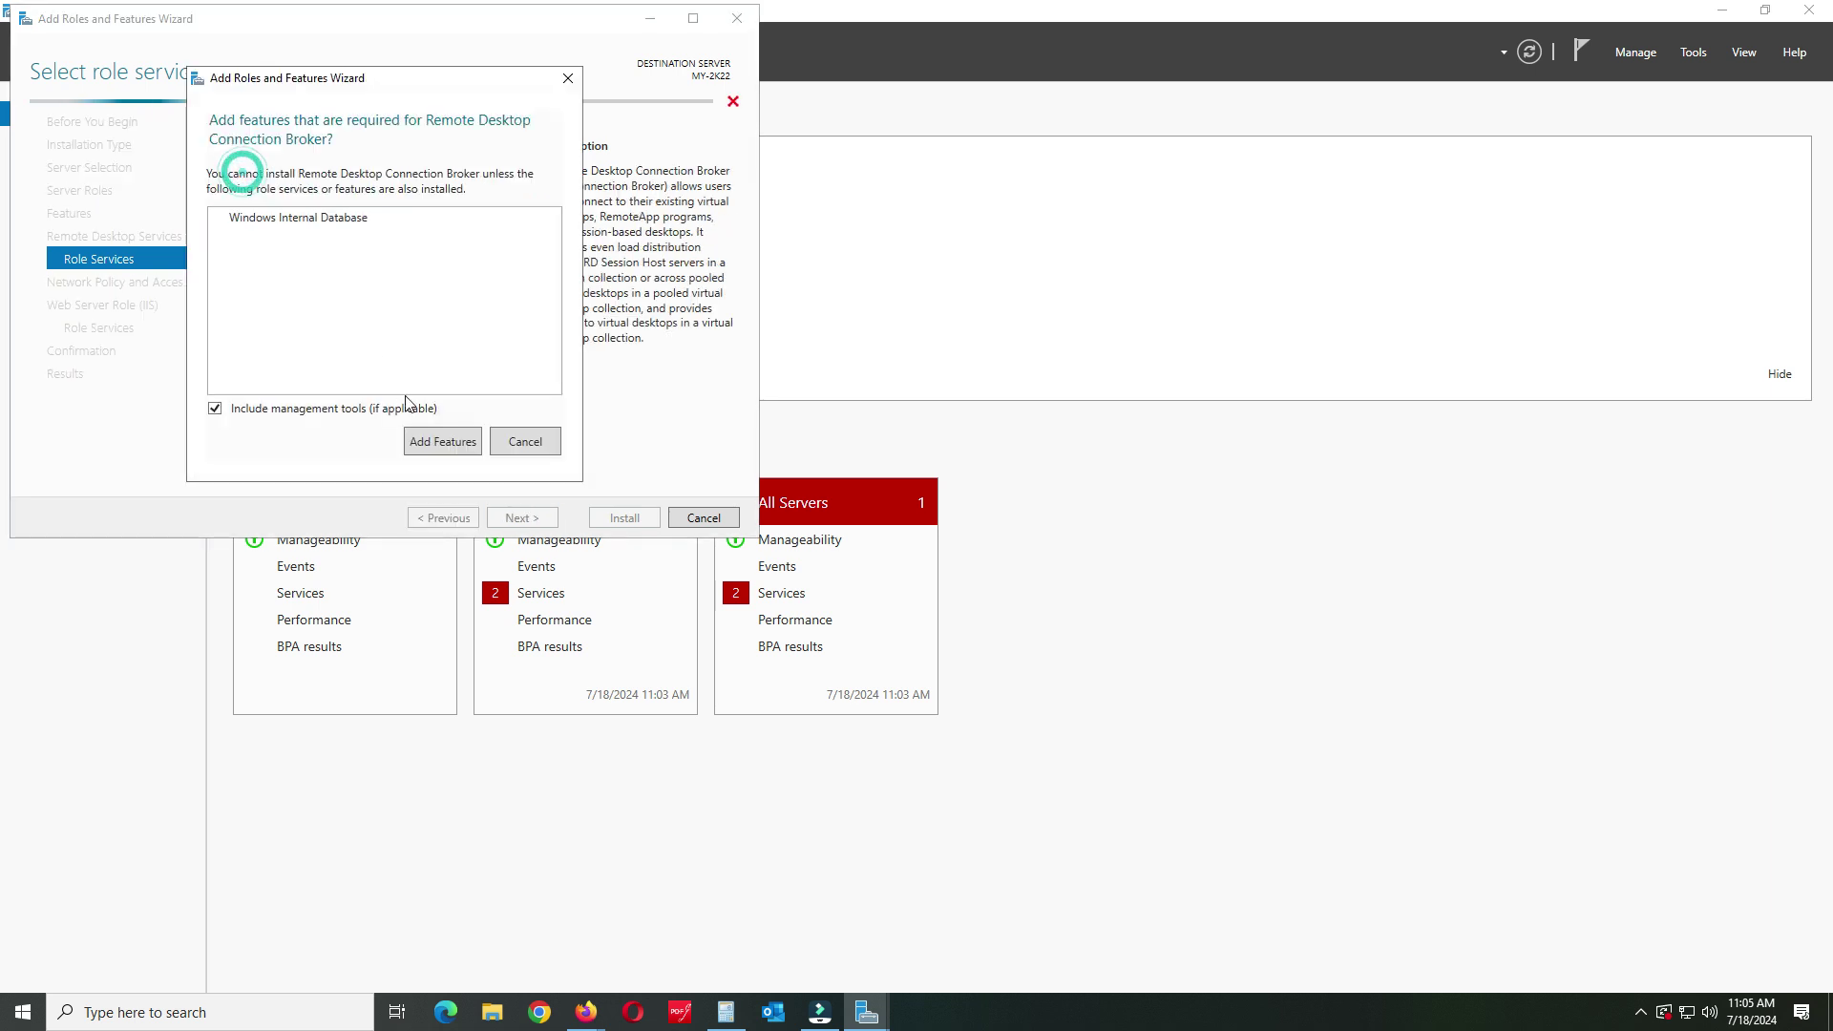
left_click(427, 441)
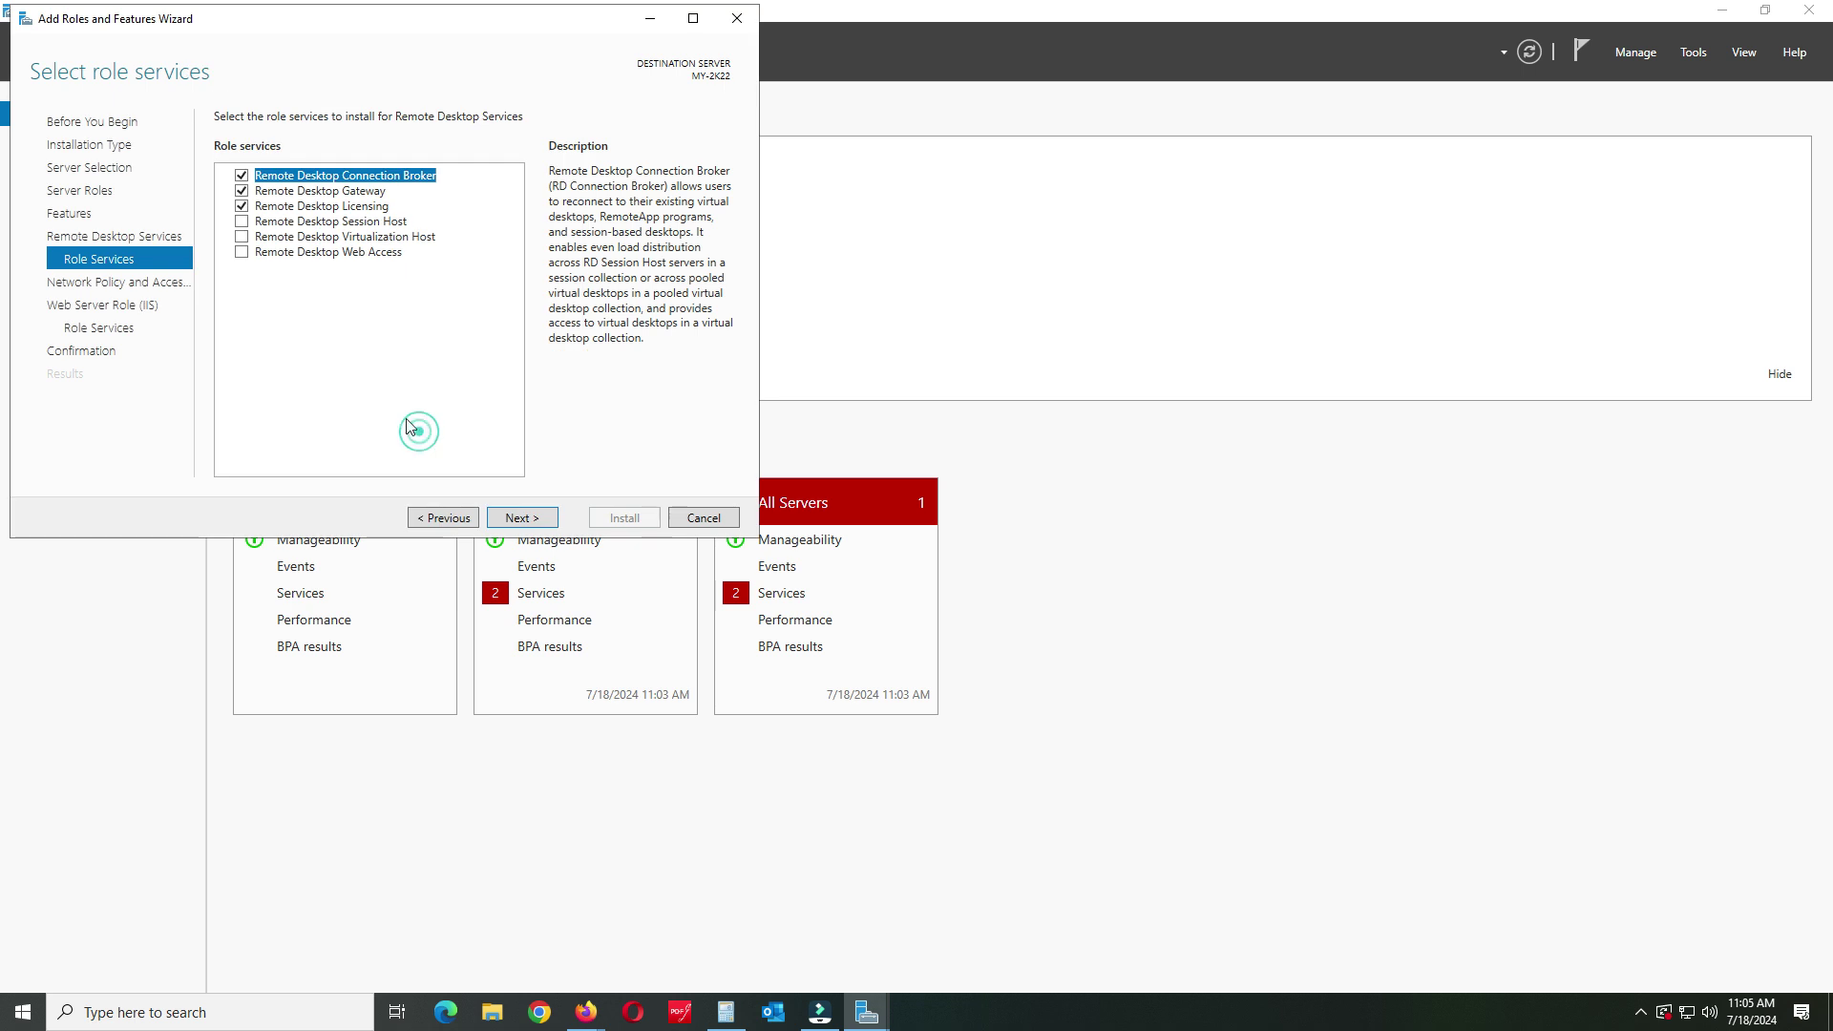
Select the Remote Desktop Session Host, Virtualization Host and Web Access role services together with their required features
left_click(242, 221)
left_click(439, 453)
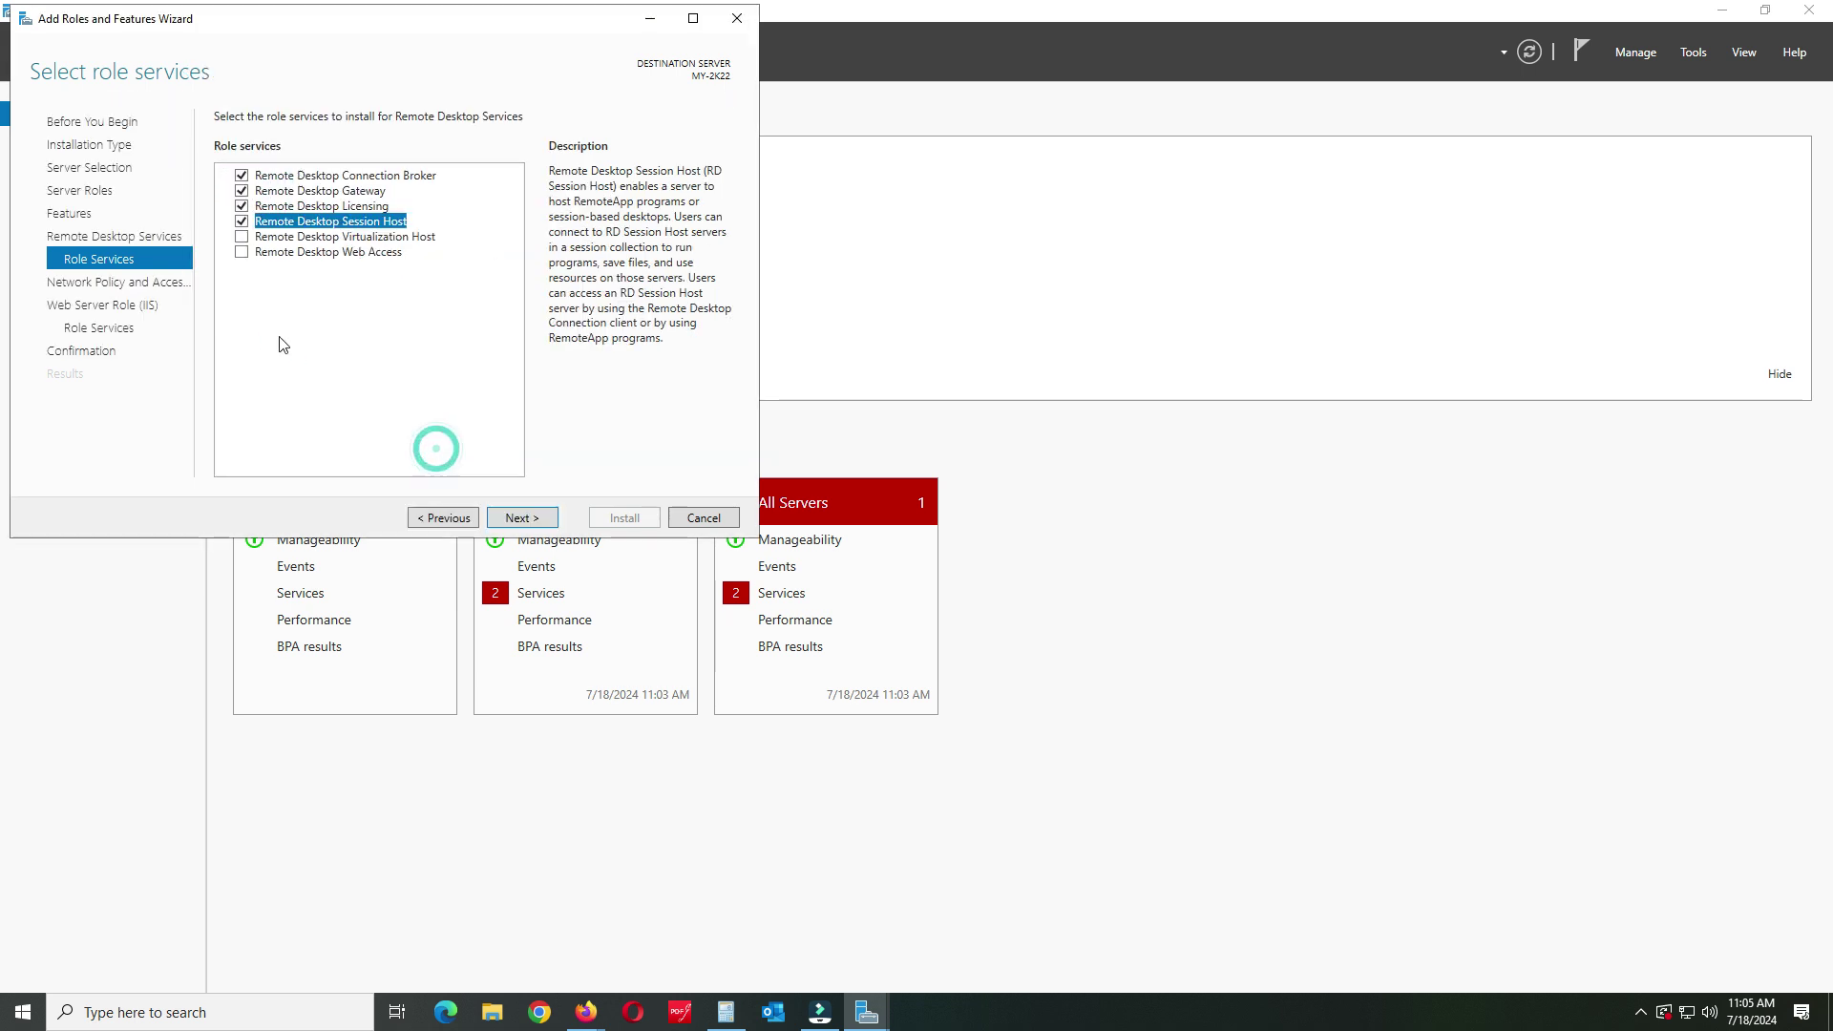
left_click(243, 240)
left_click(239, 234)
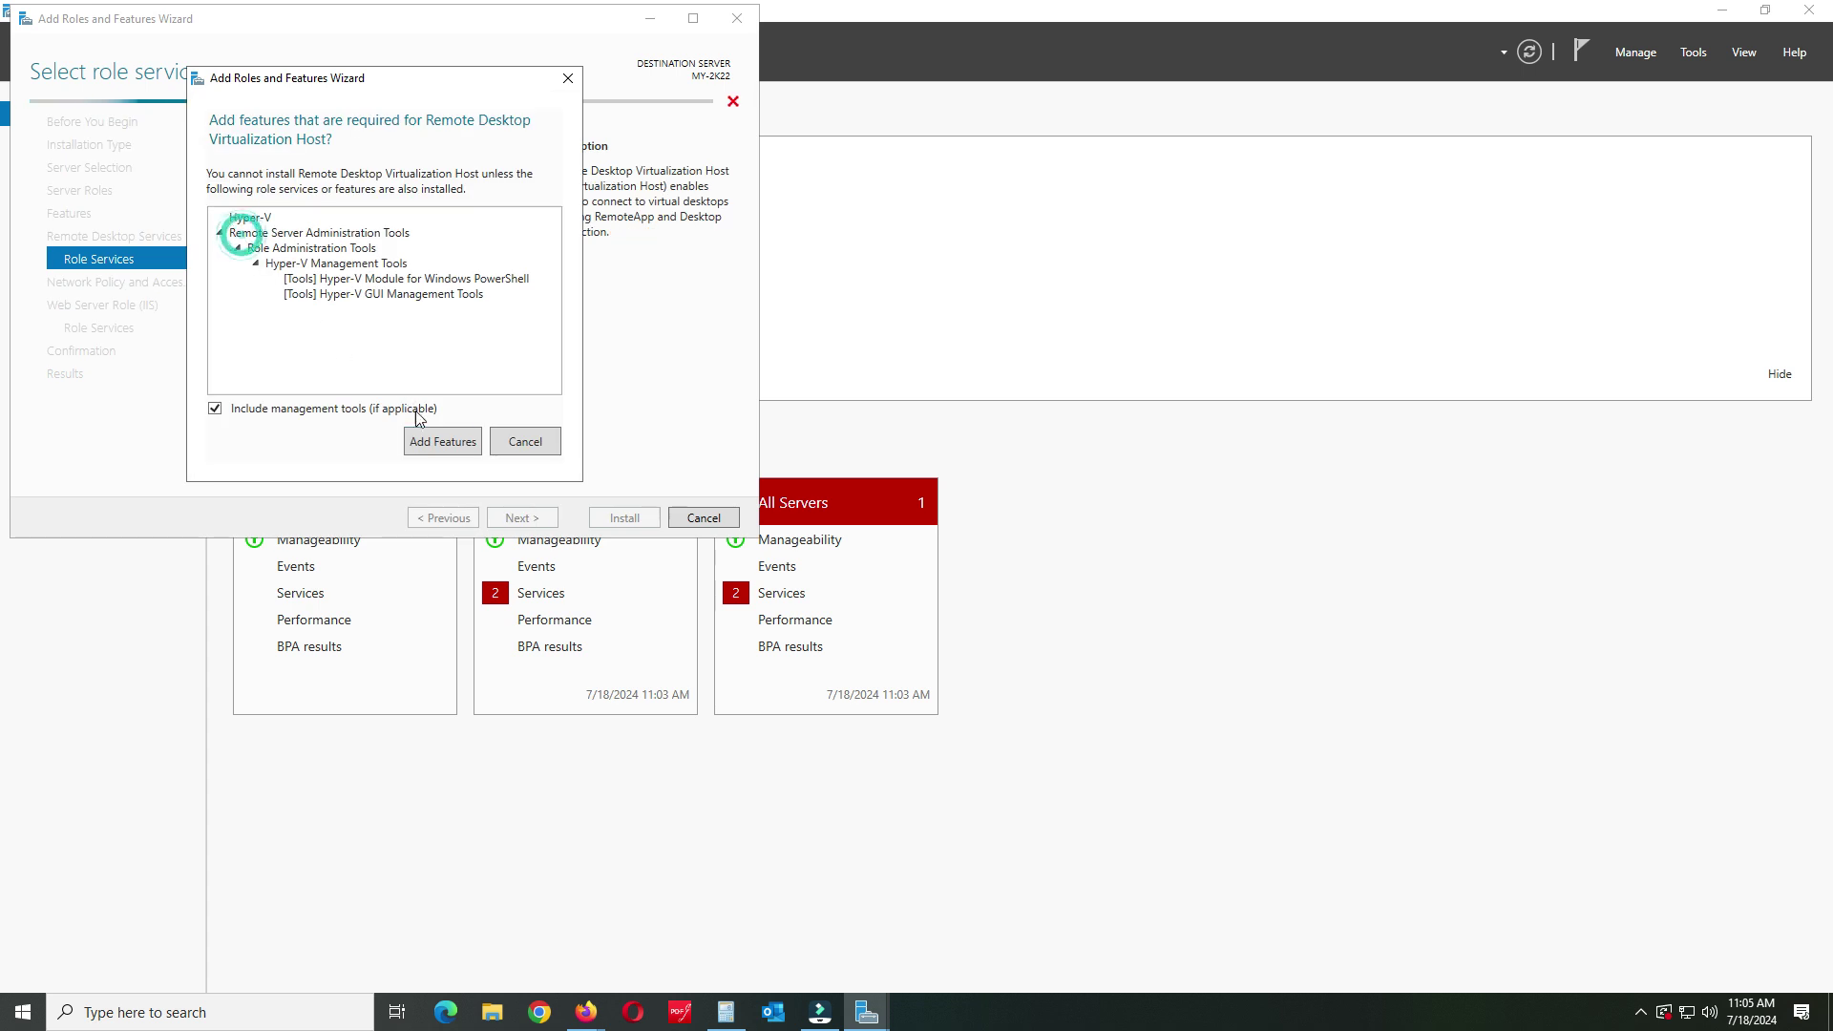
left_click(441, 441)
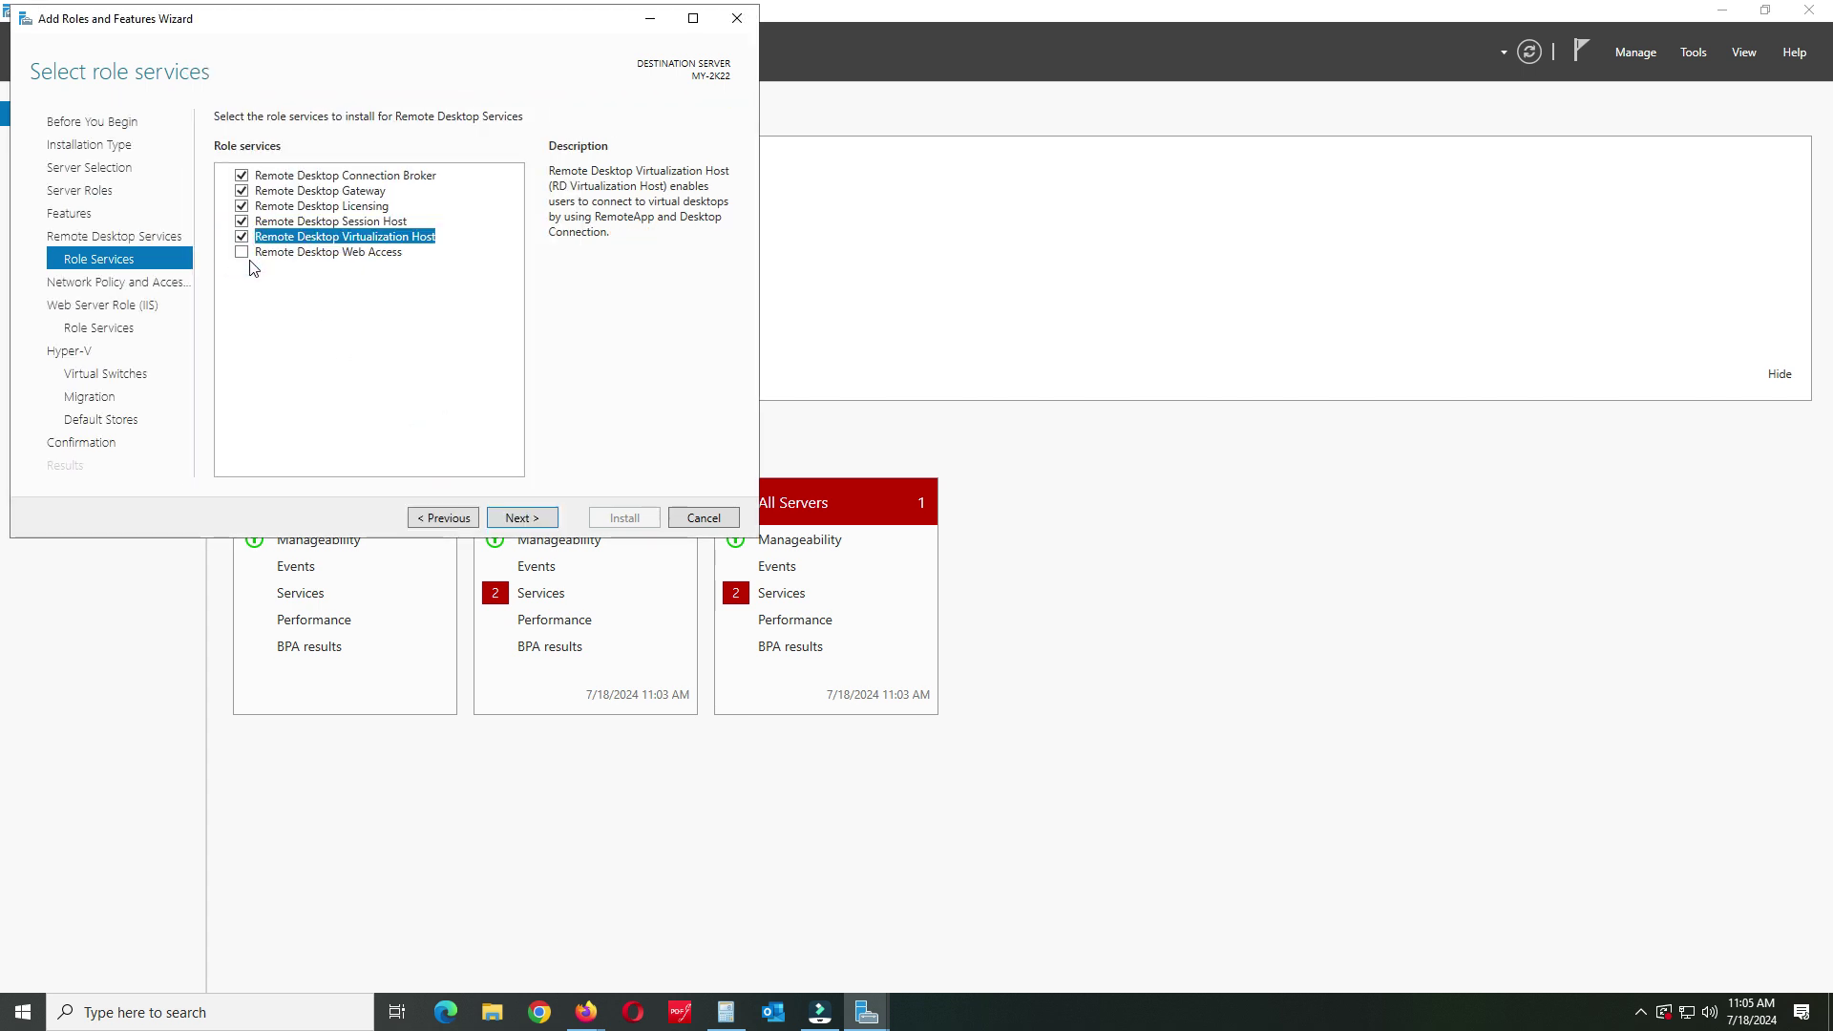
left_click(243, 252)
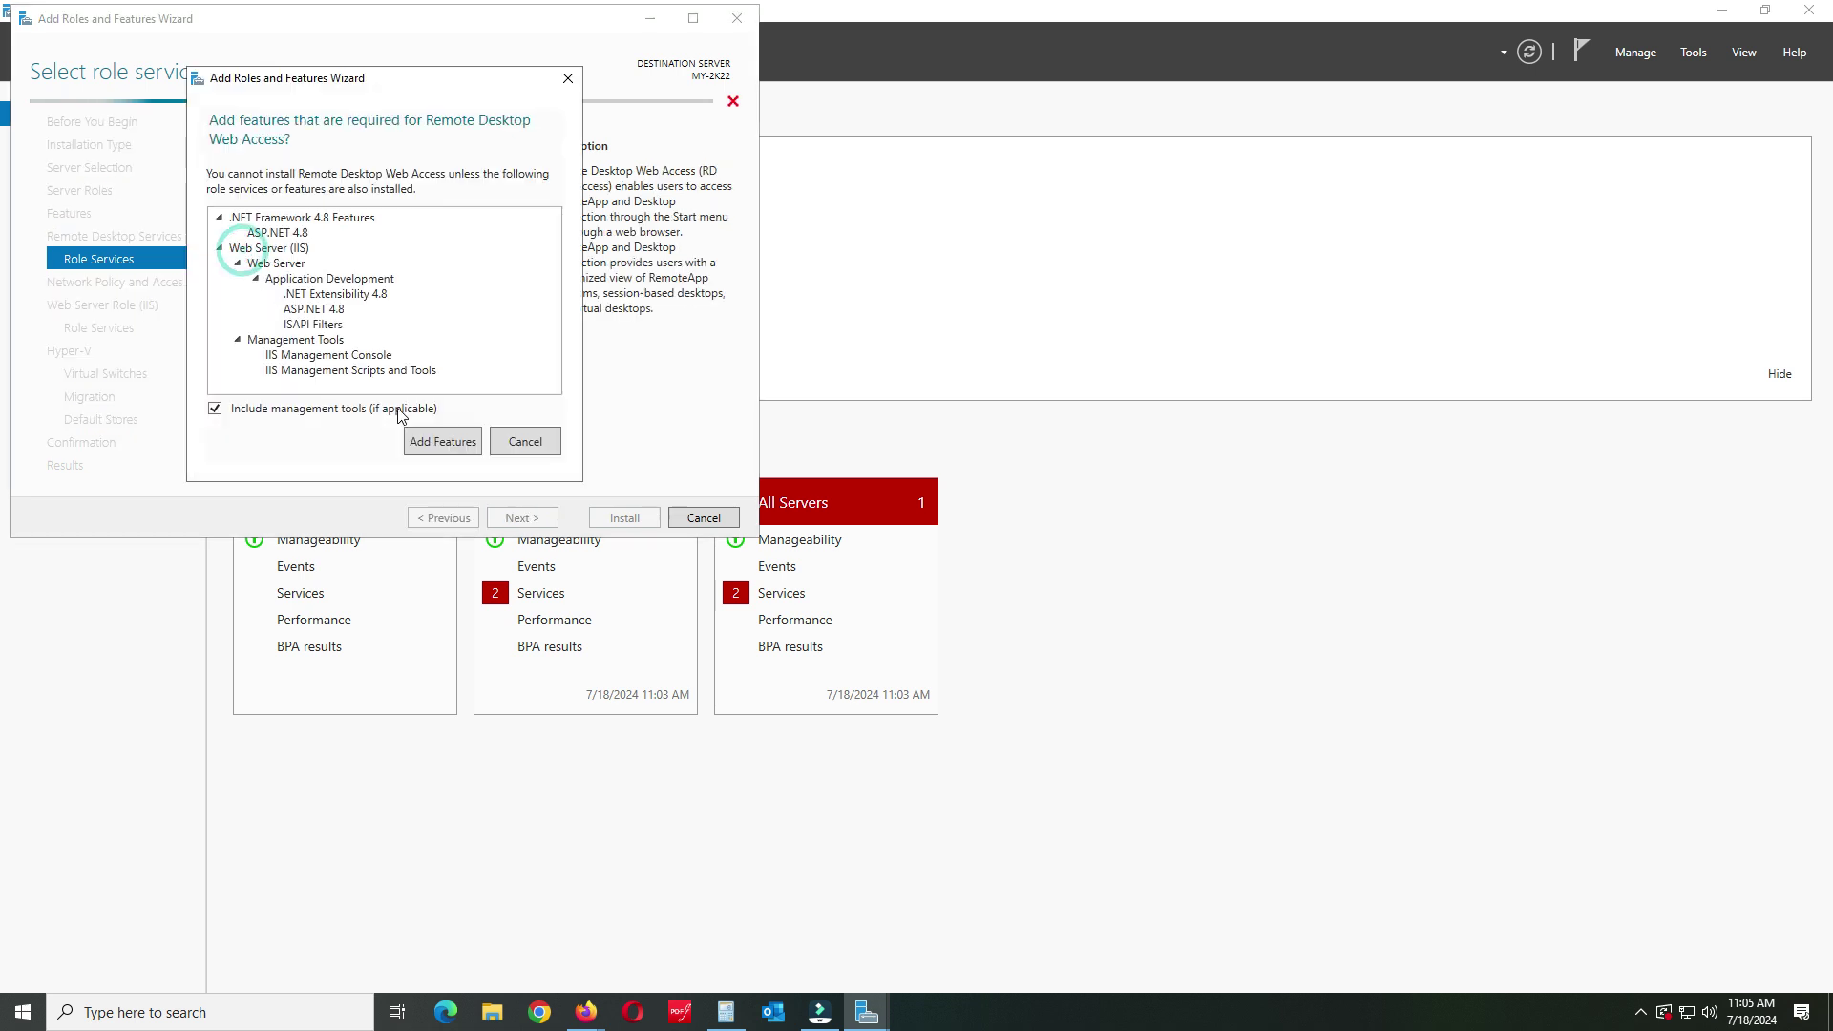
left_click(441, 436)
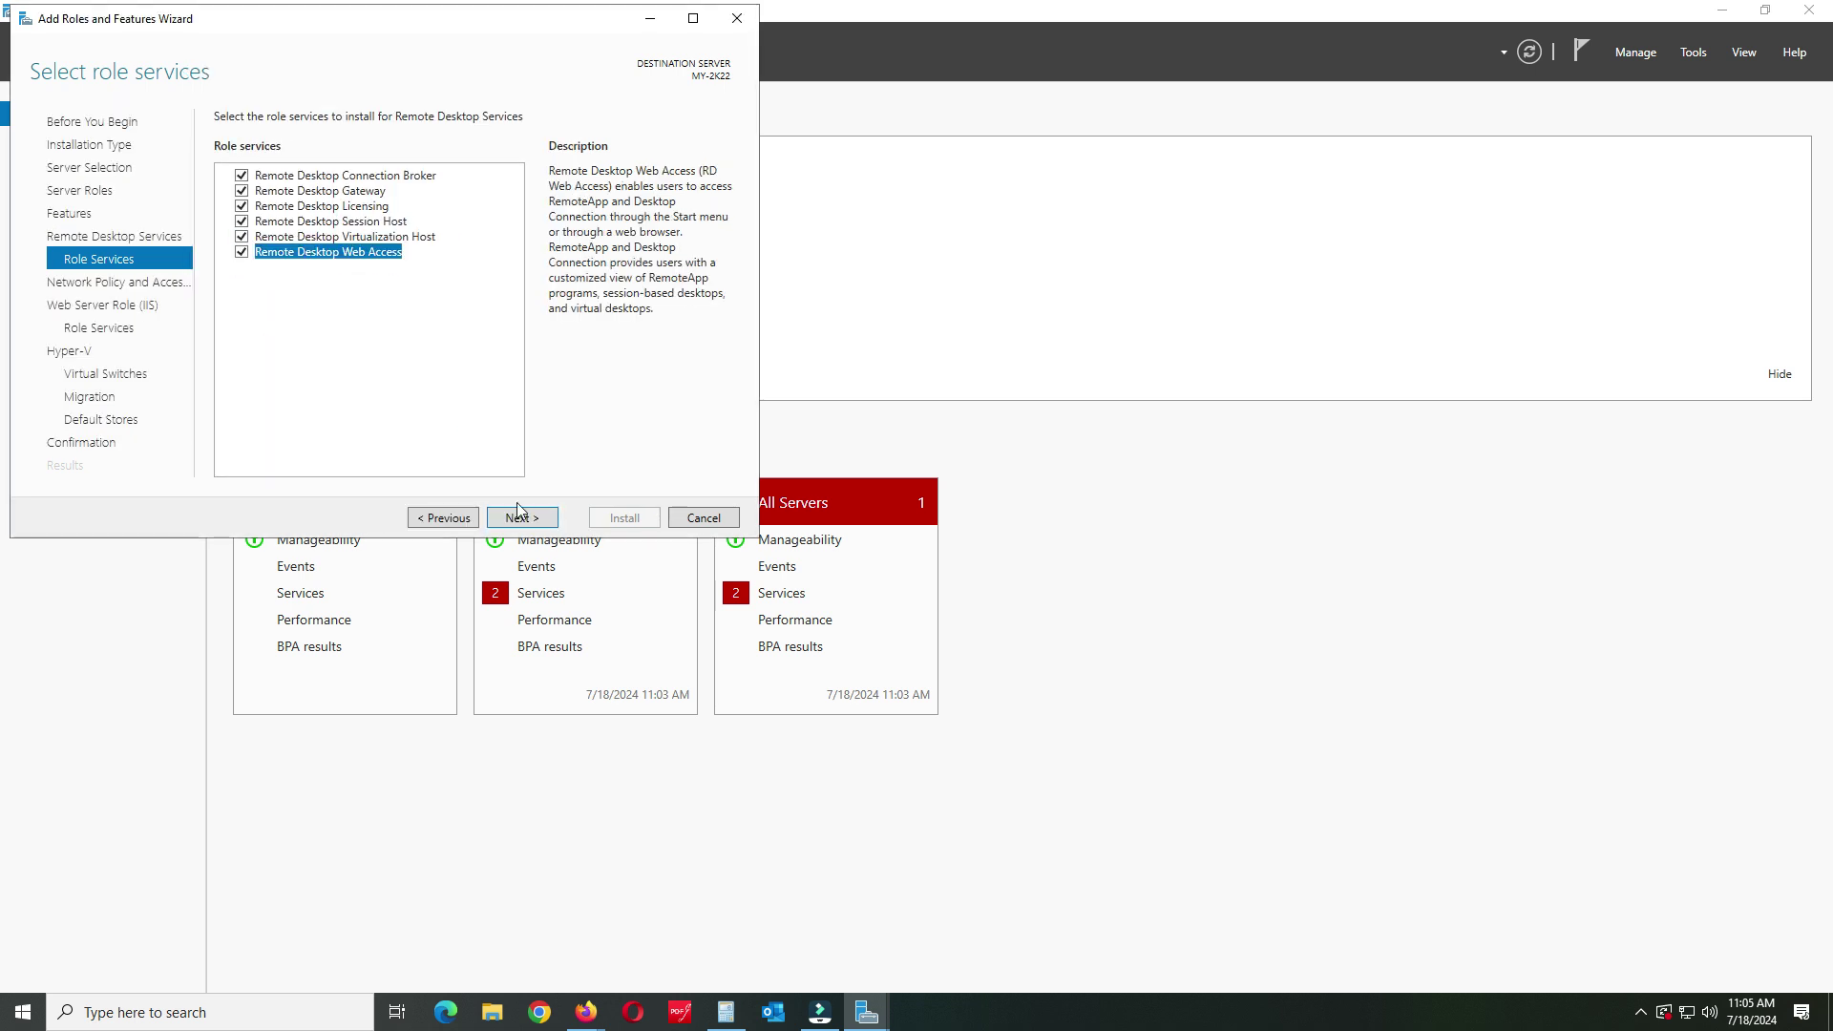
Accept the default Web Server (IIS) role services and proceed to the Hyper-V virtual switch settings
left_click(519, 517)
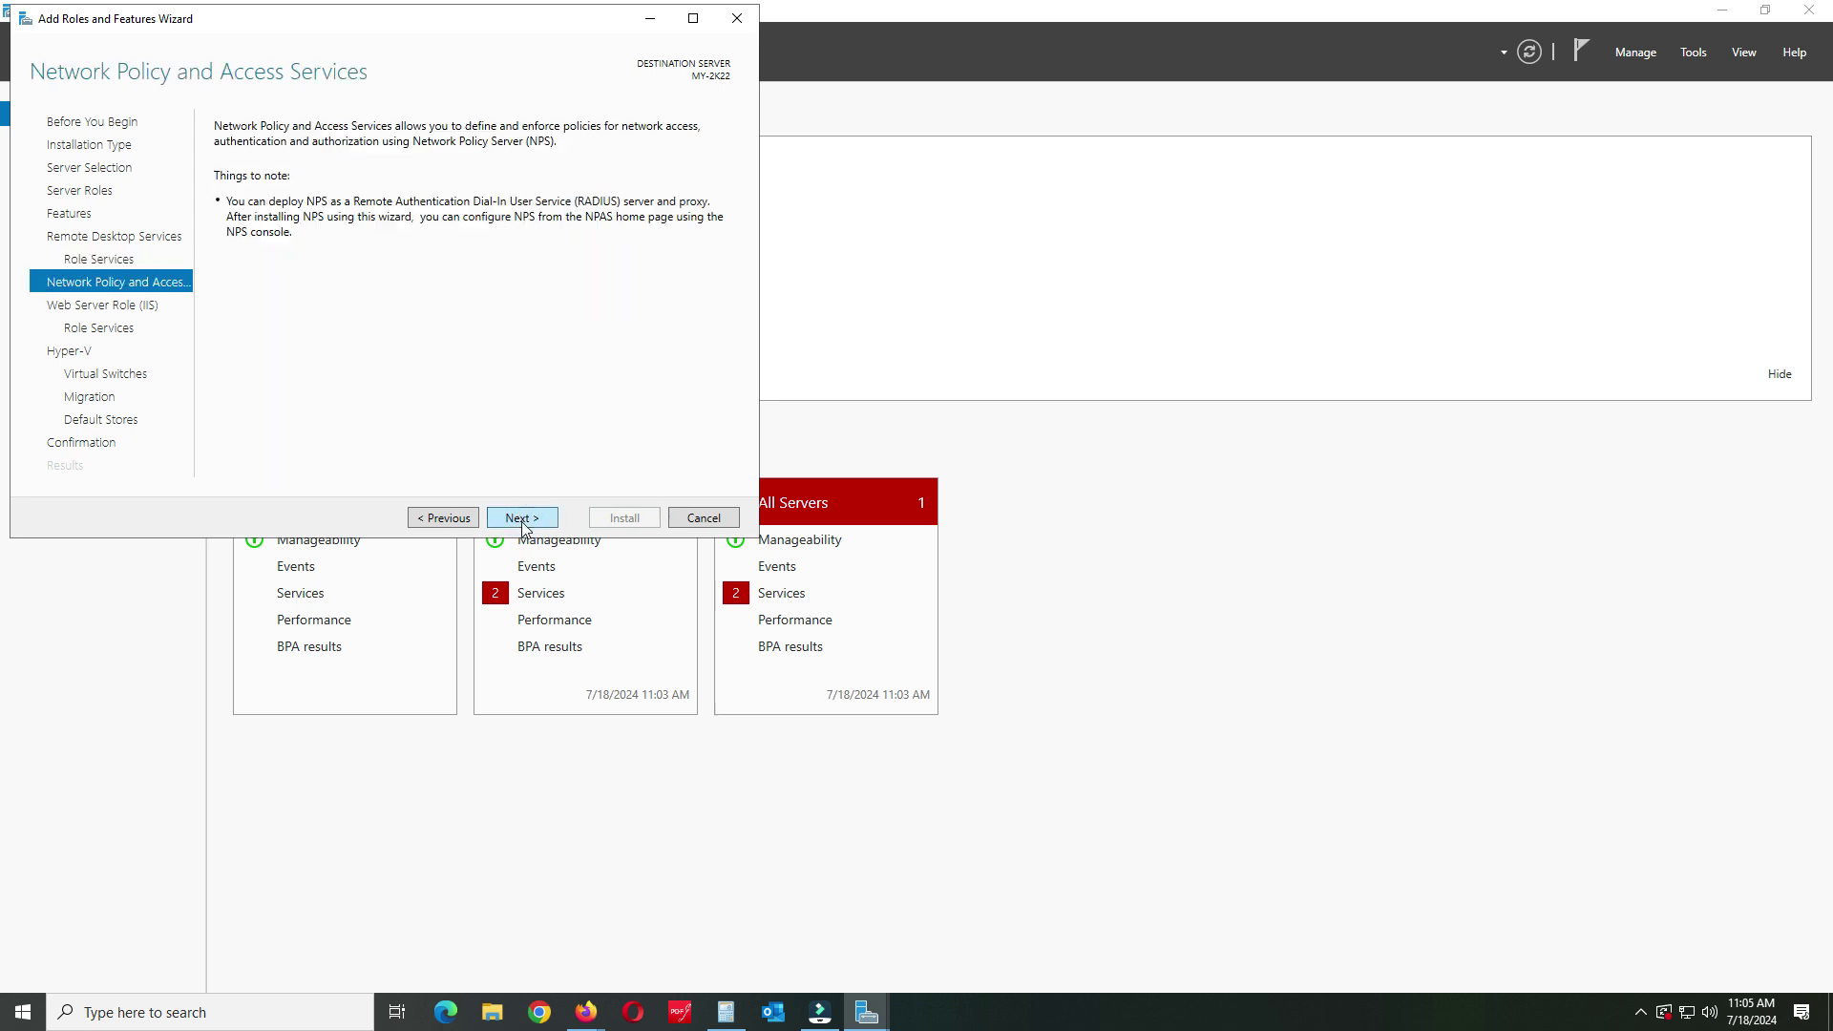
left_click(525, 515)
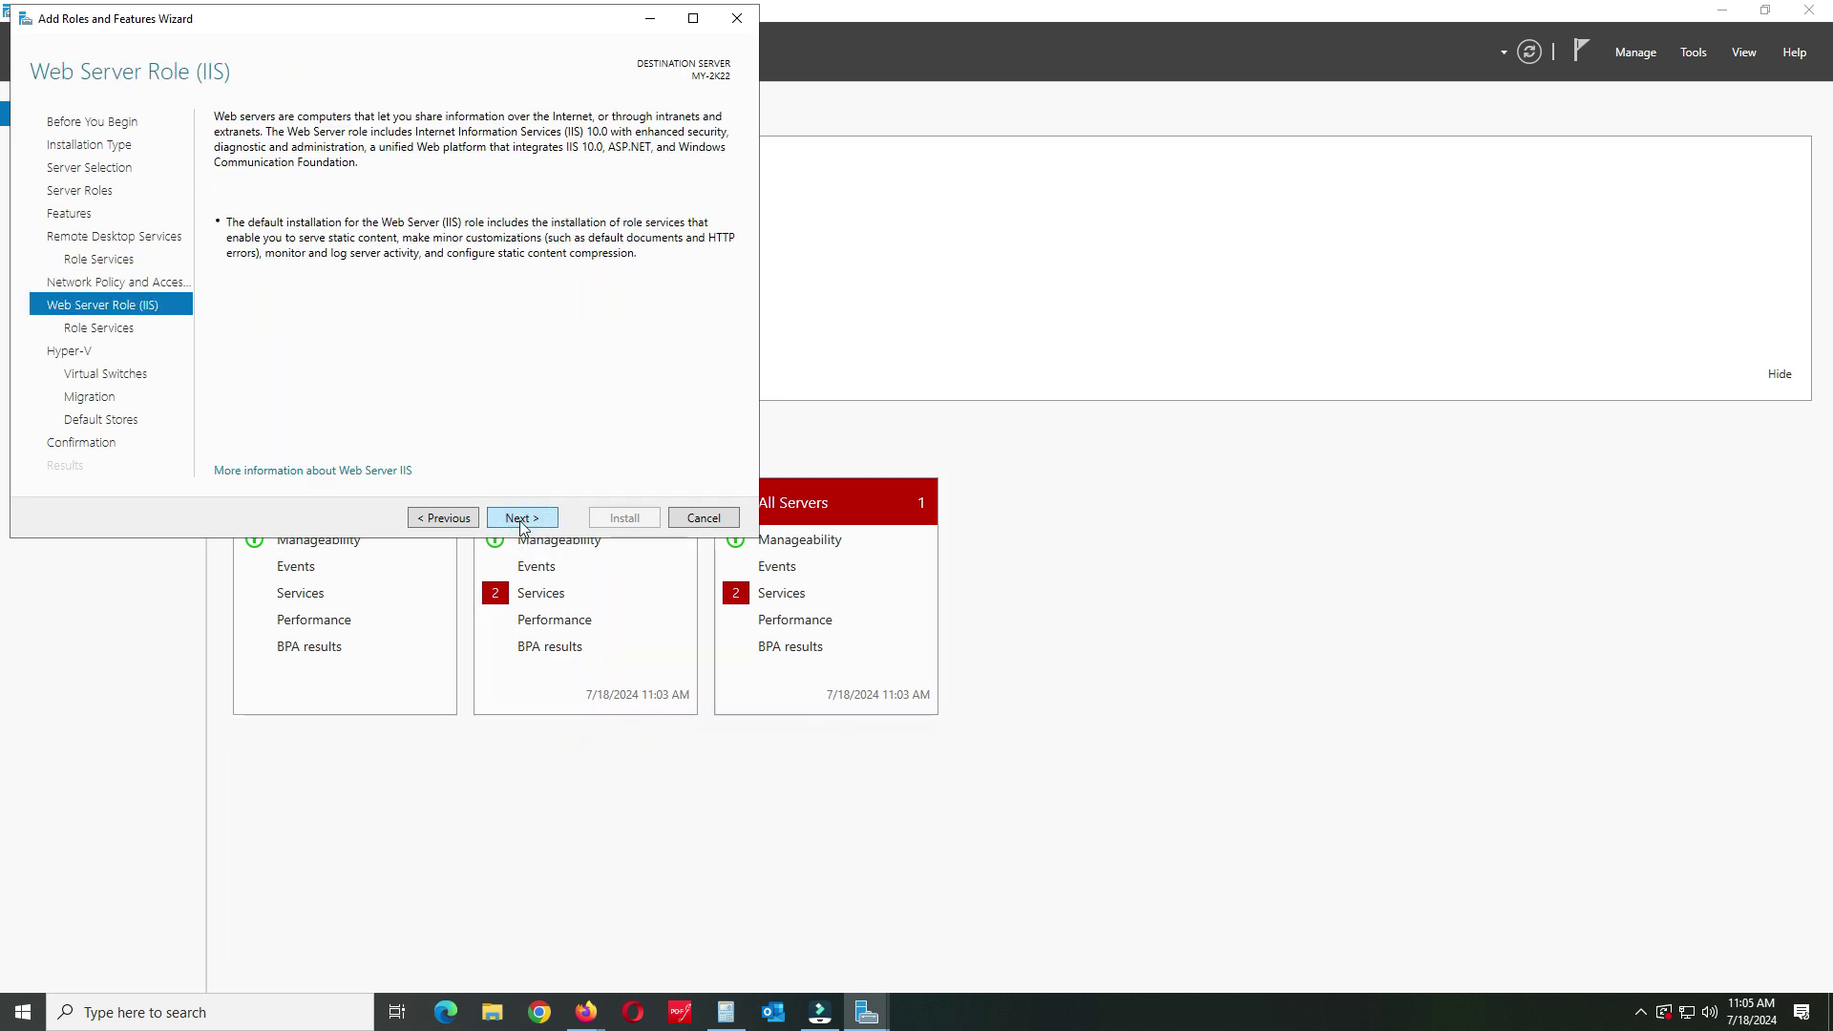
left_click(520, 519)
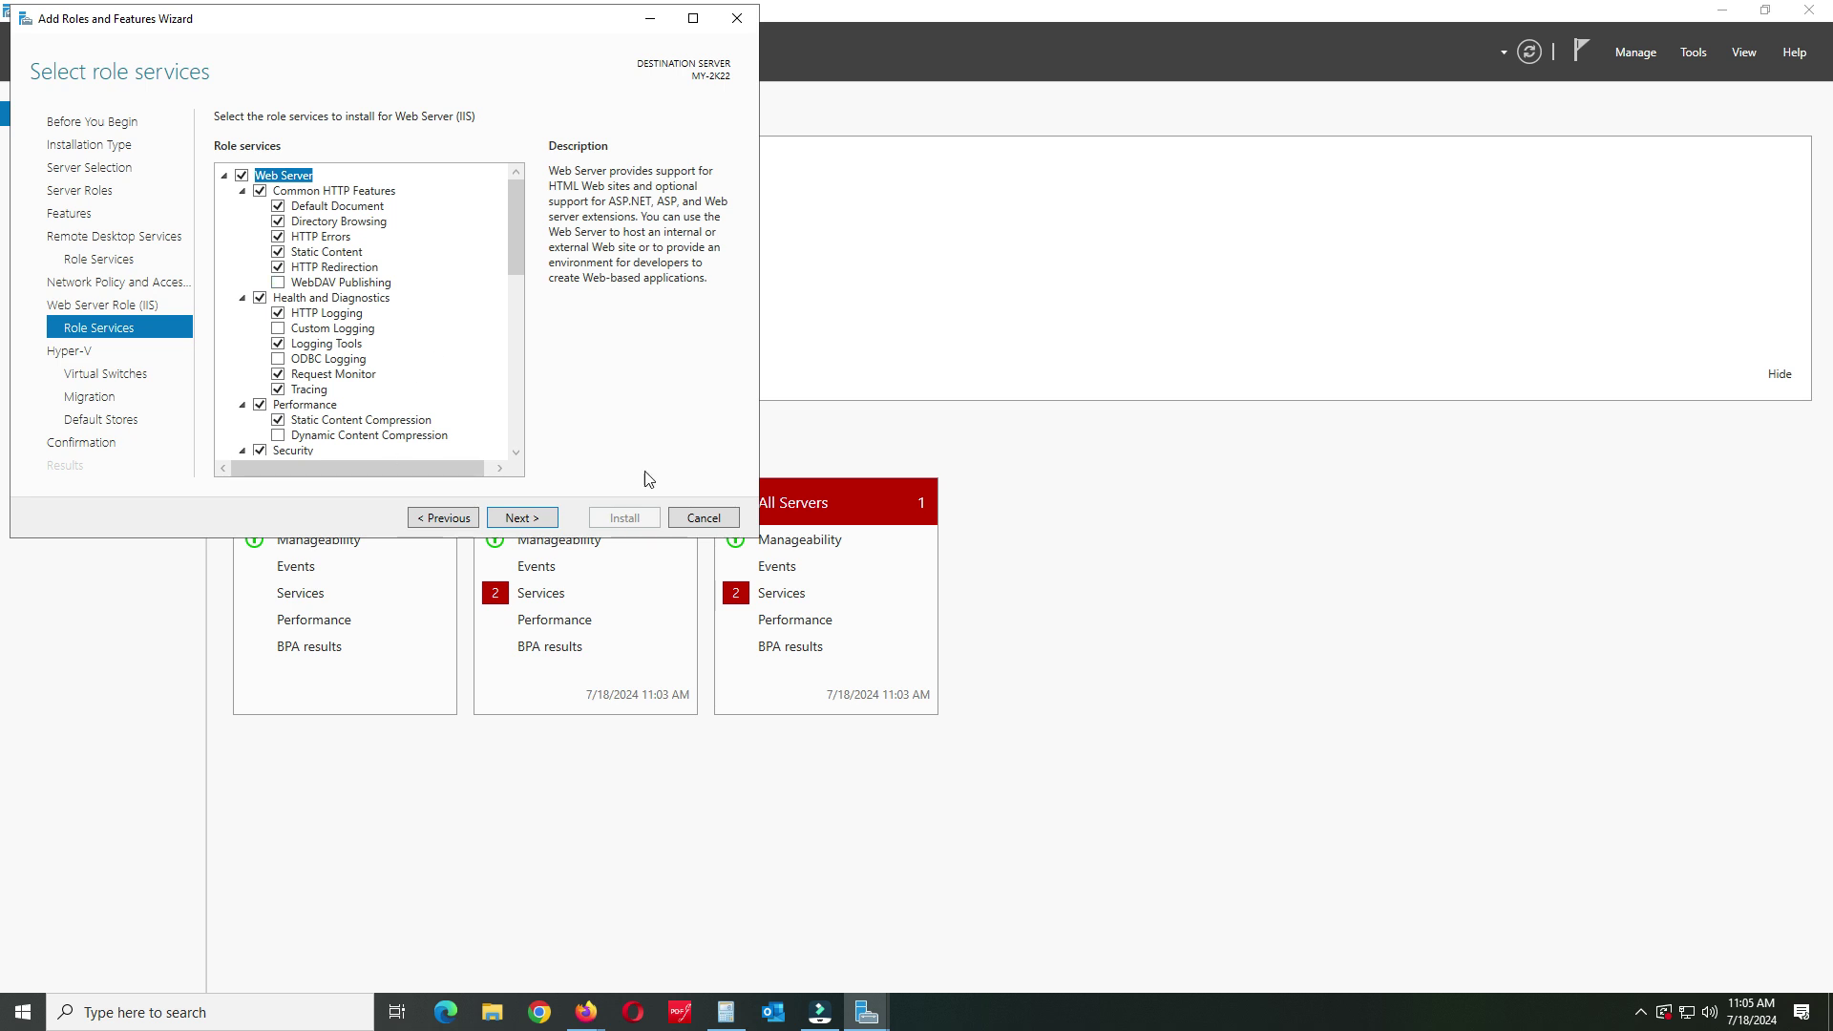
left_click(523, 517)
left_click(529, 523)
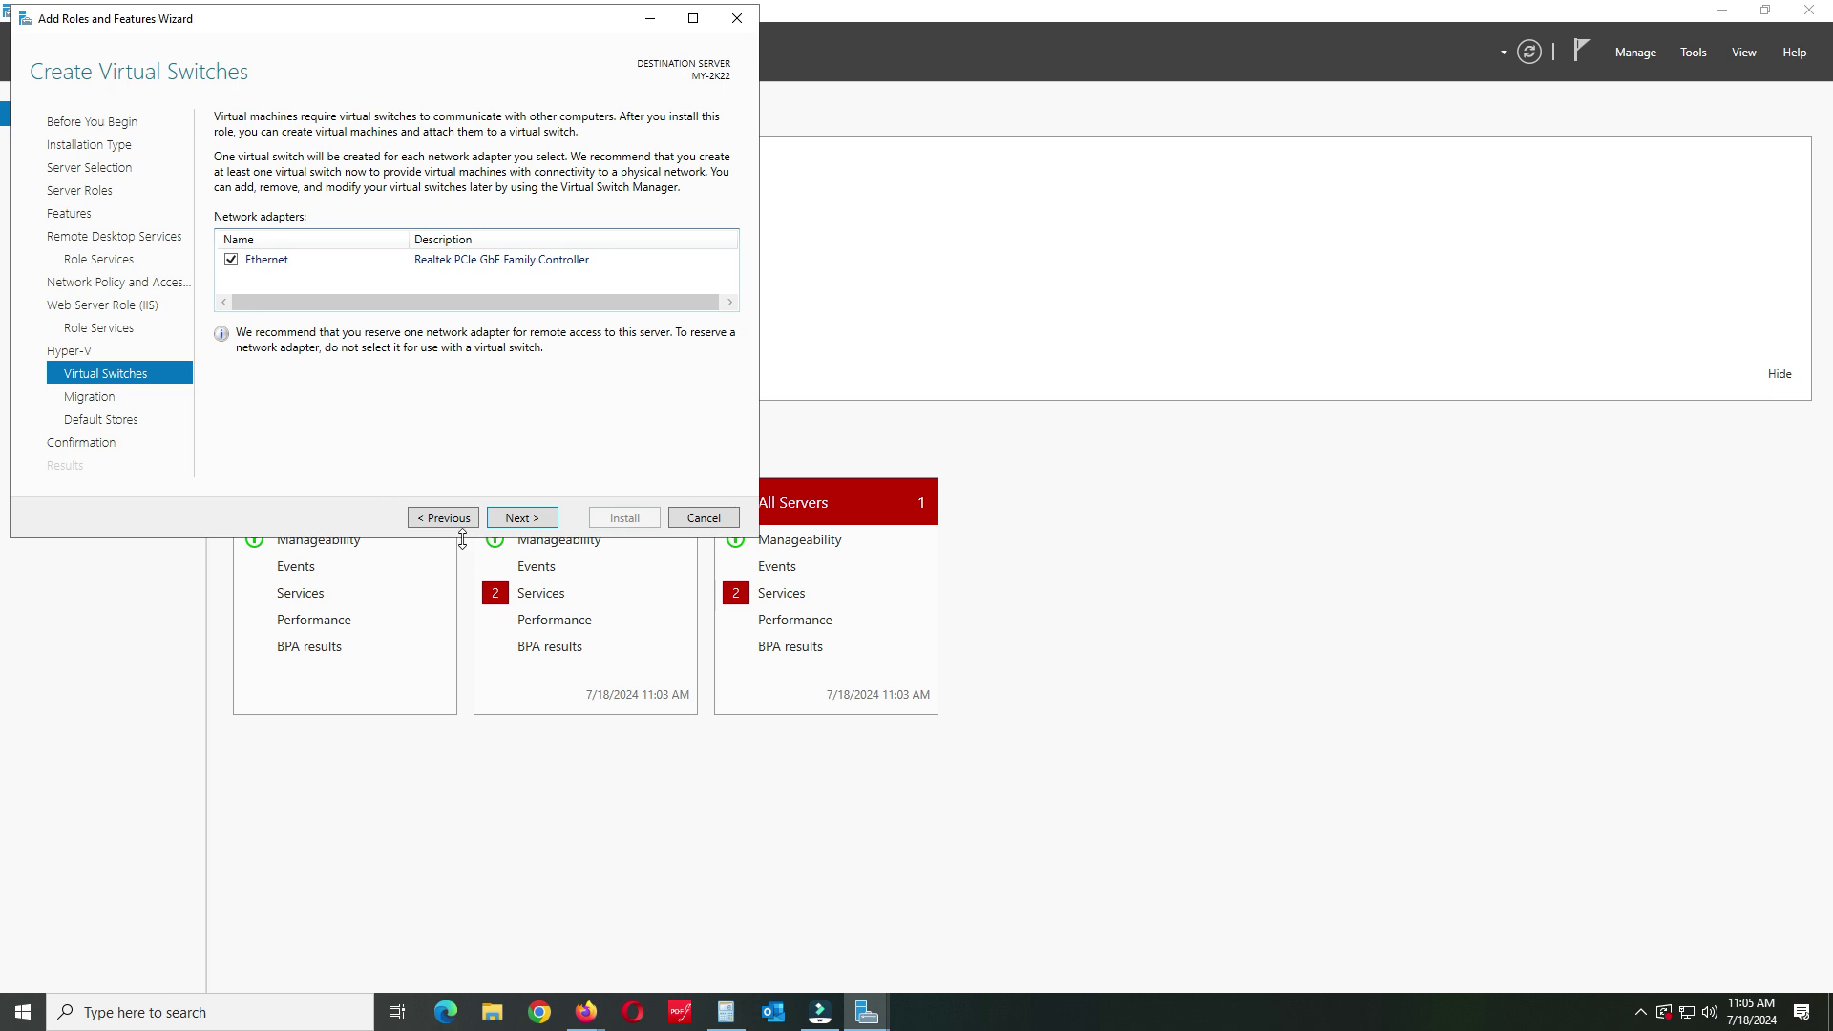
Use the Ethernet adapter for the virtual switch and allow live migrations of virtual machines with CredSSP authentication
left_click(522, 516)
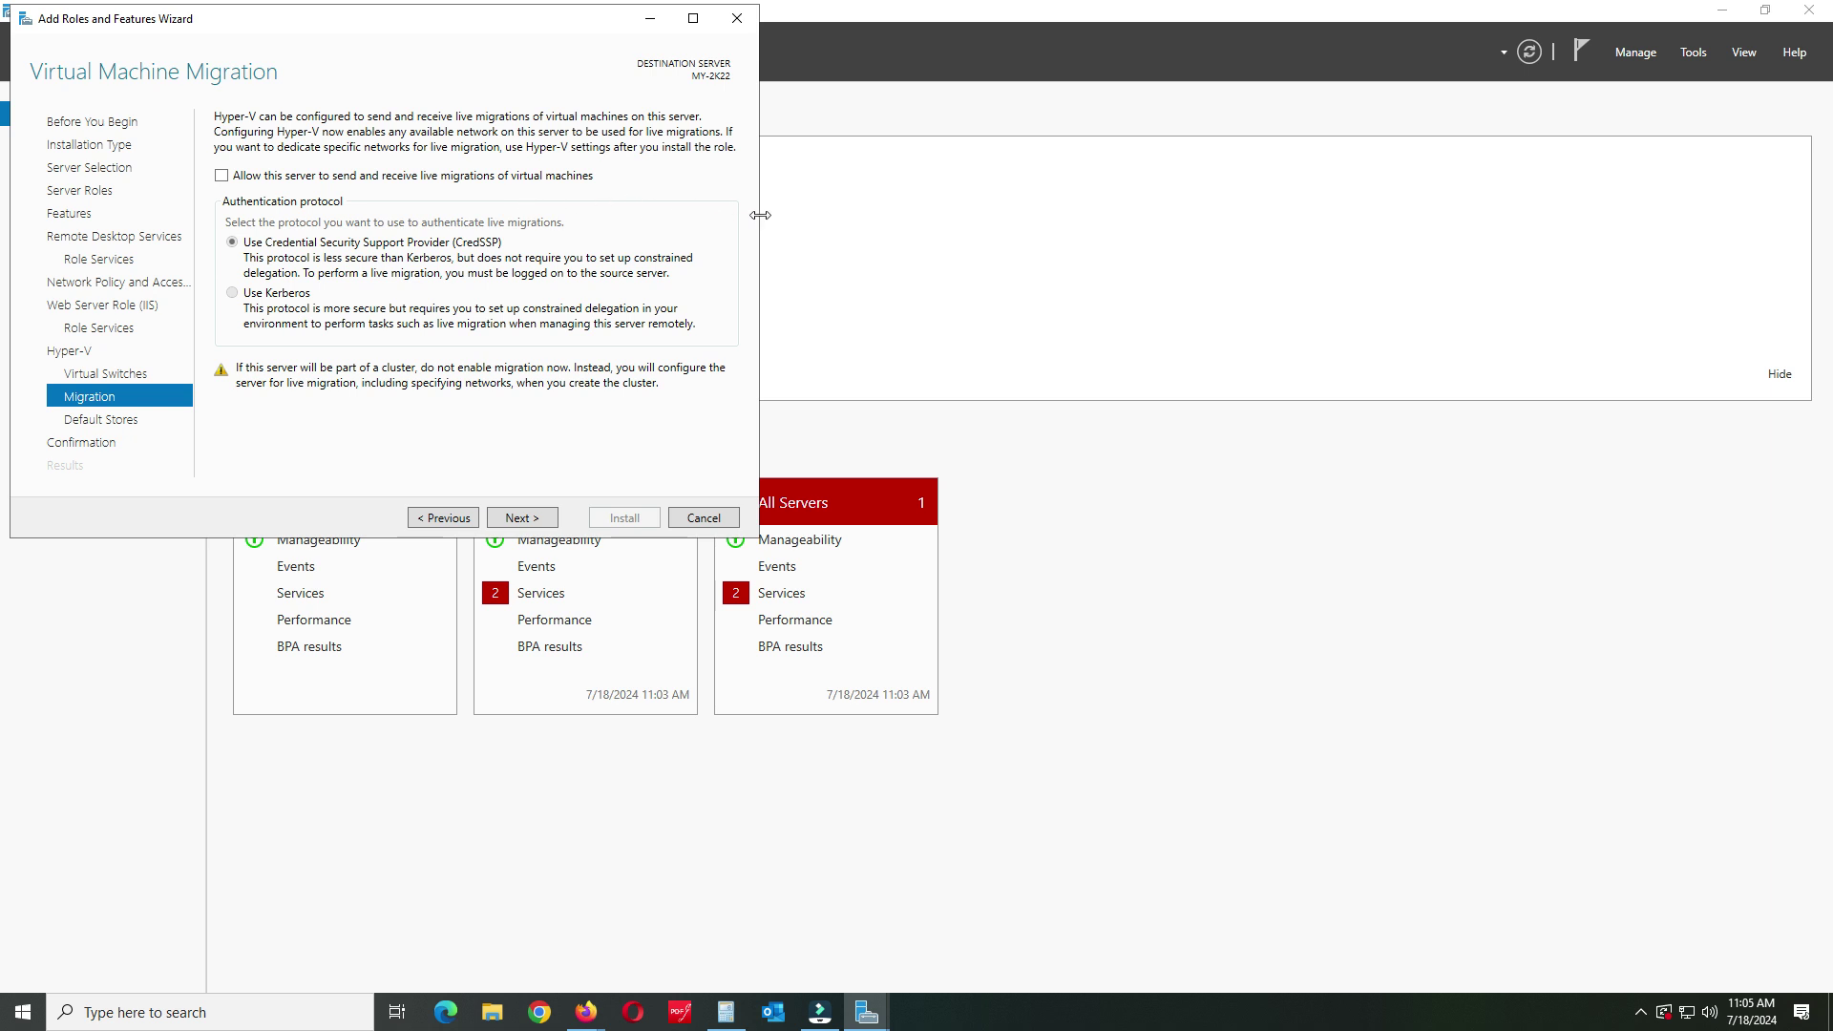
left_click(221, 175)
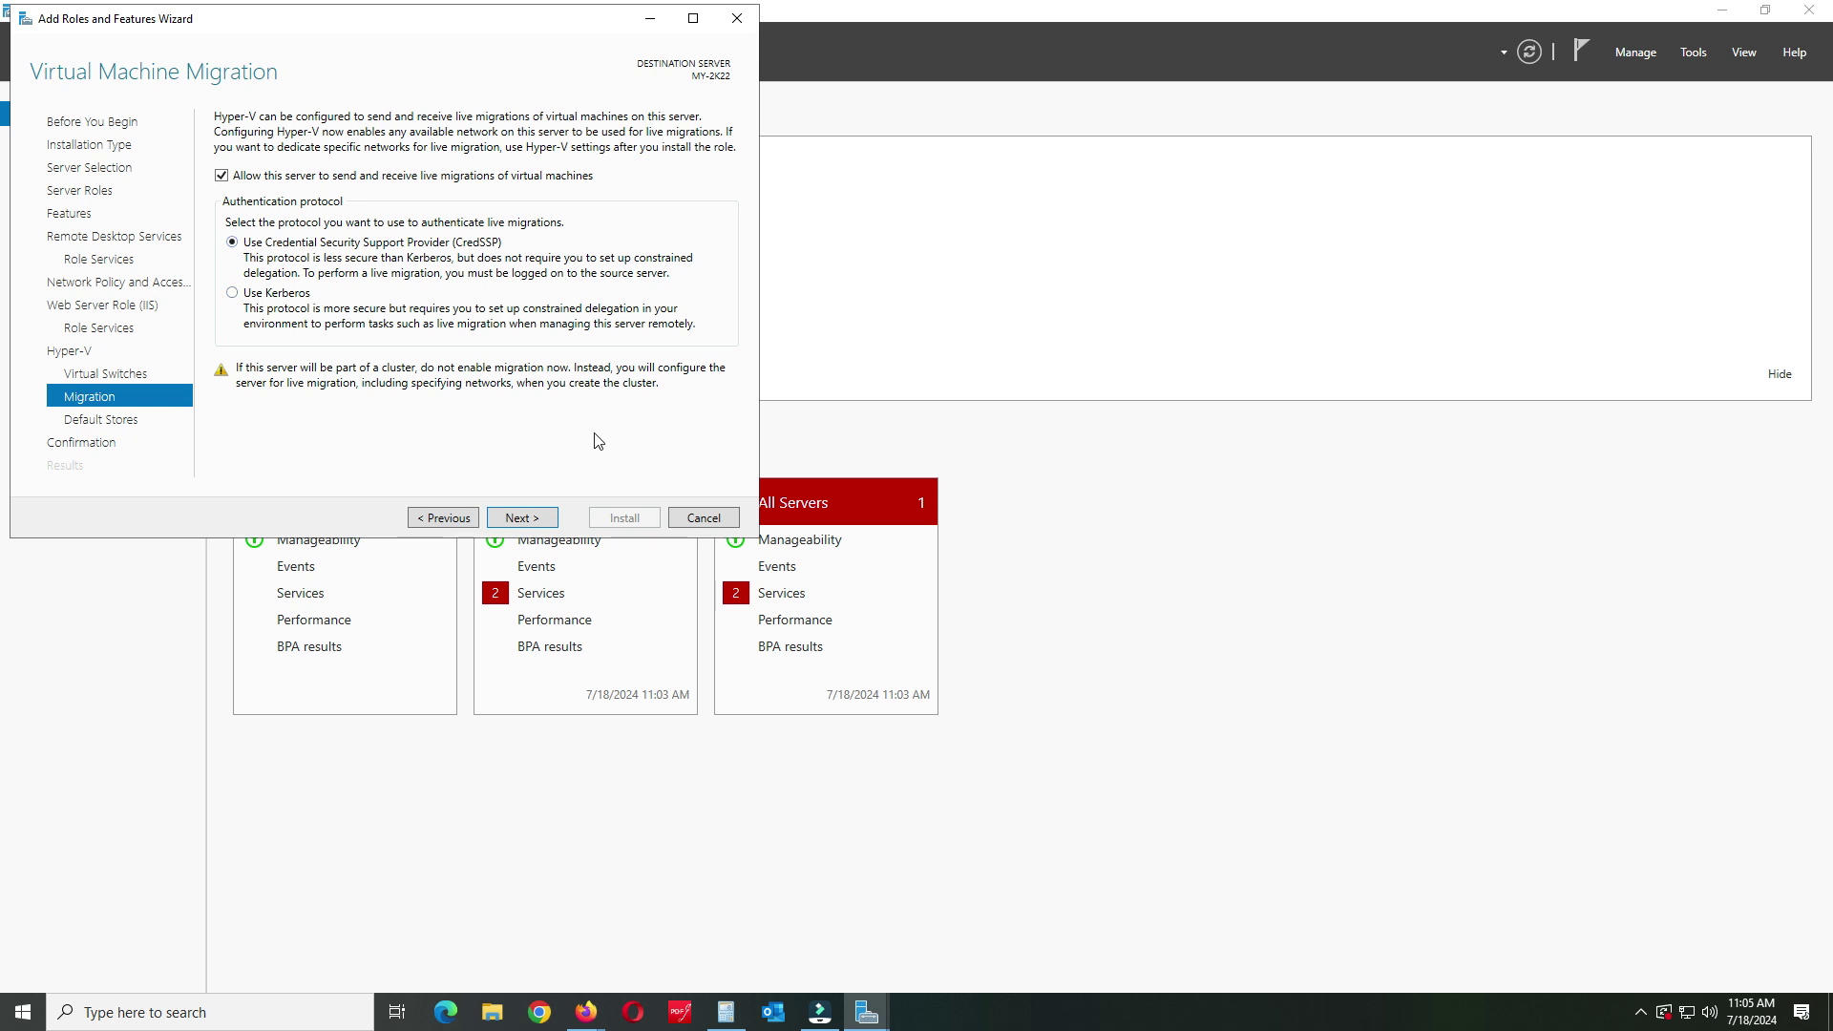
left_click(536, 518)
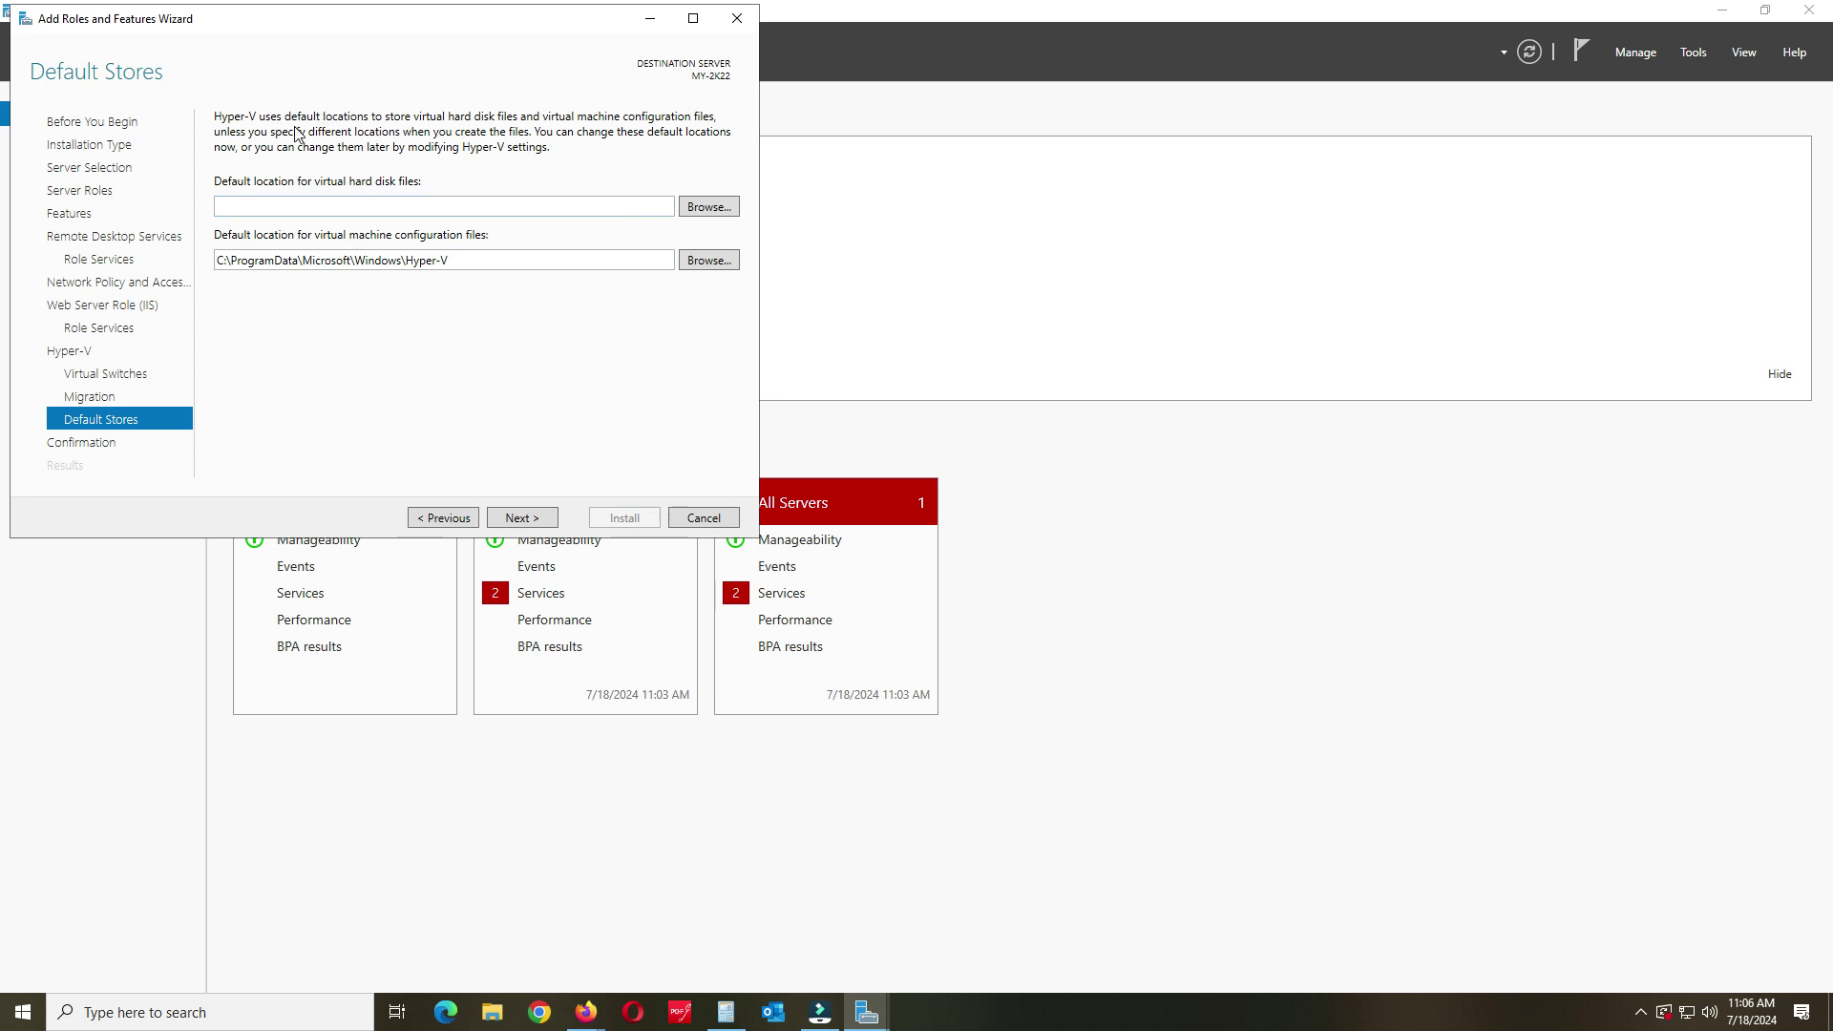
Set the default location for virtual hard disk files to C:\ and start installing the selected roles
left_click(708, 208)
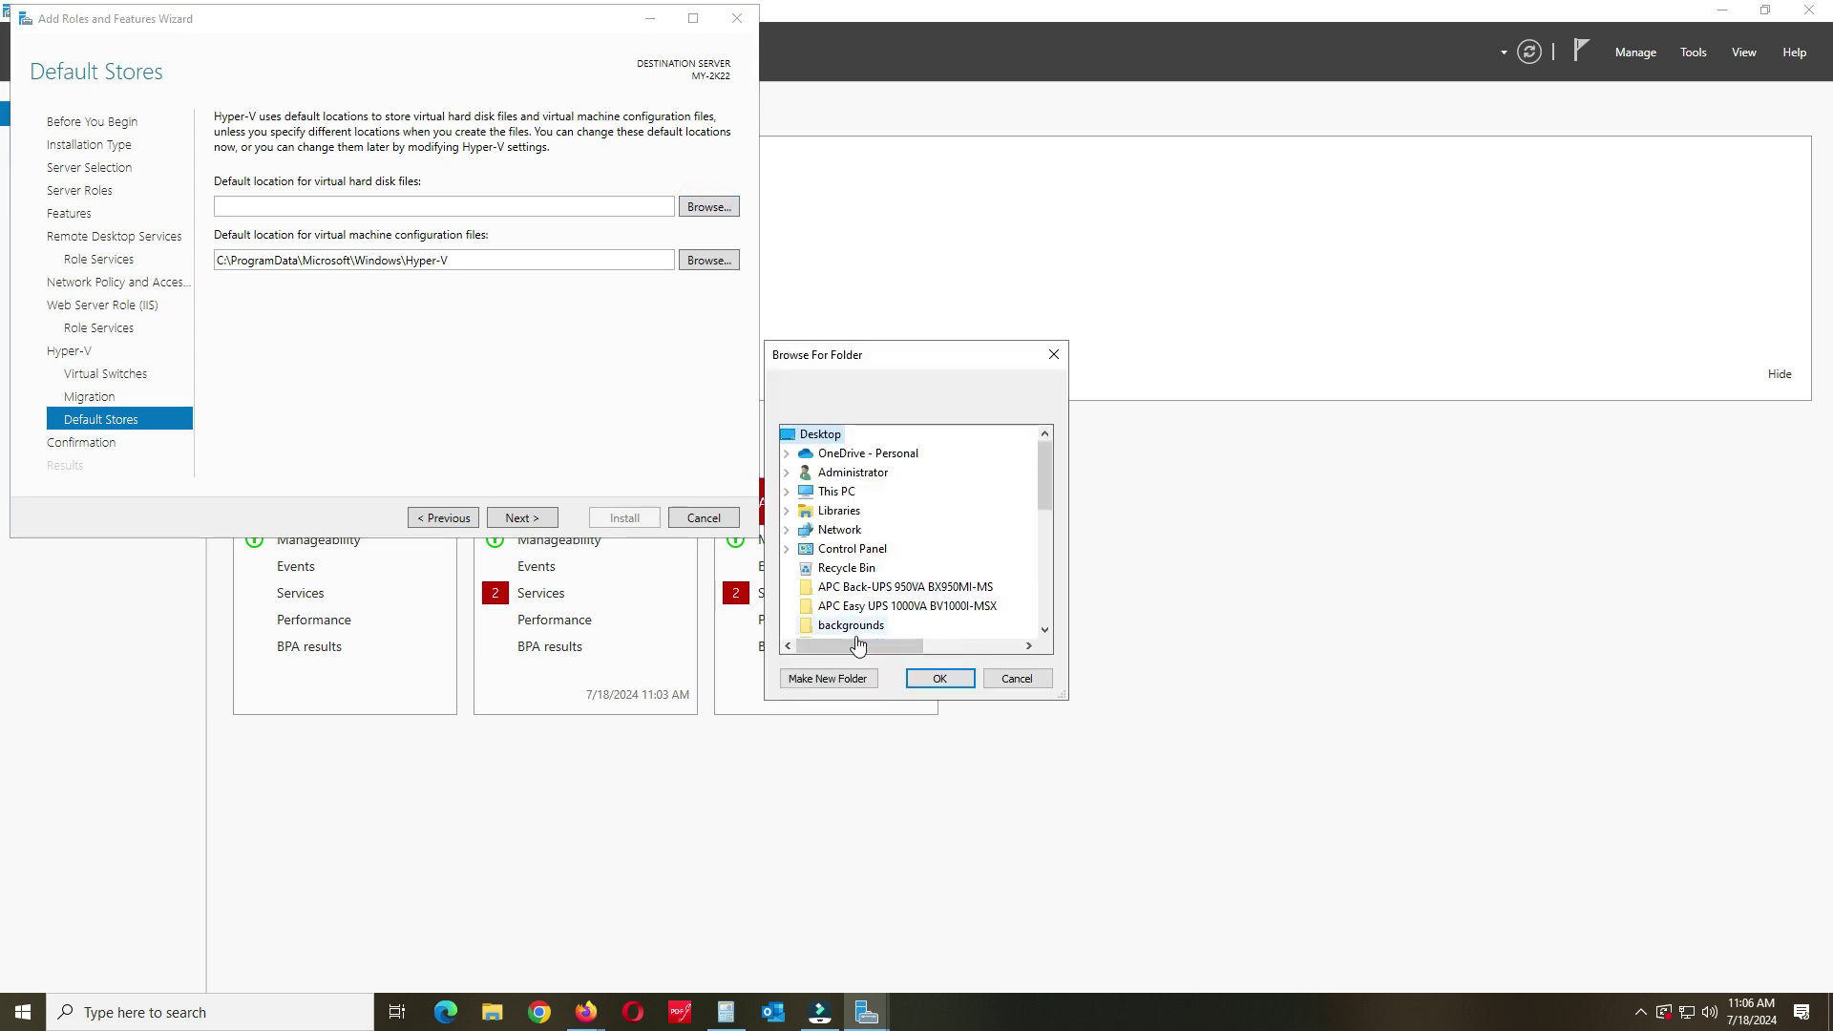
scroll(916, 619, "down", 2)
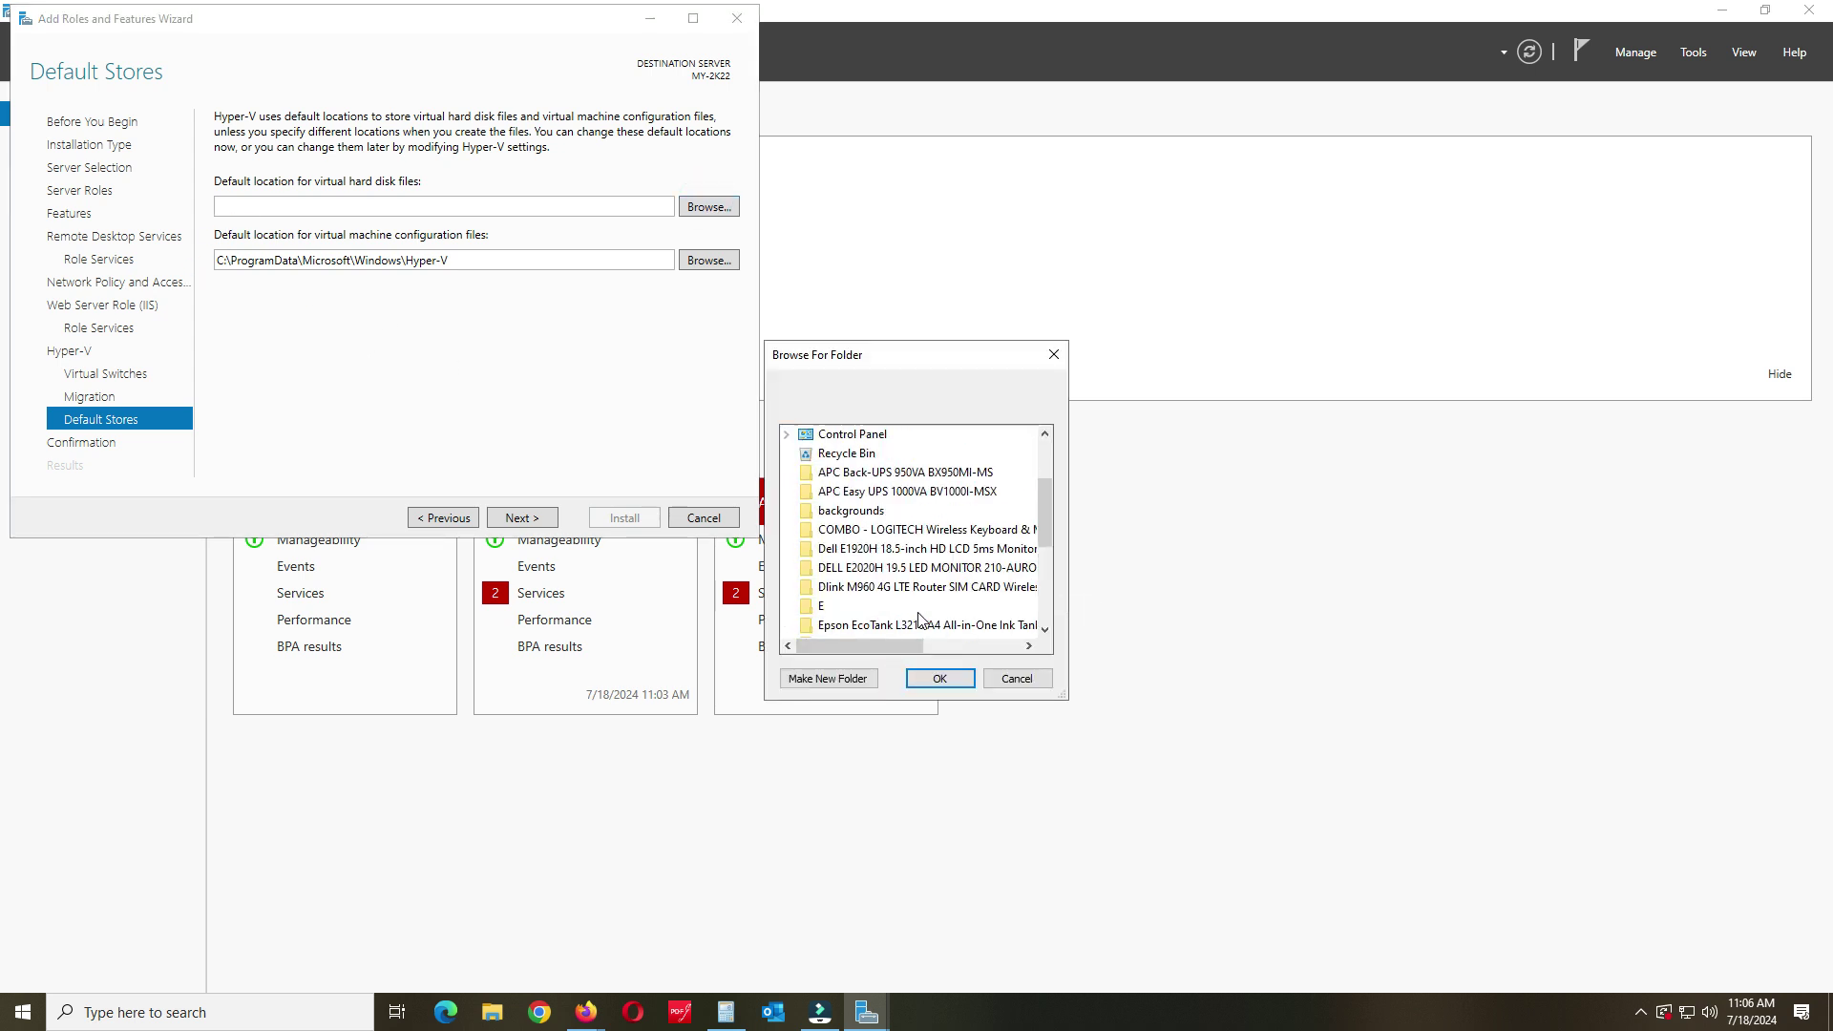
scroll(918, 619, "up", 2)
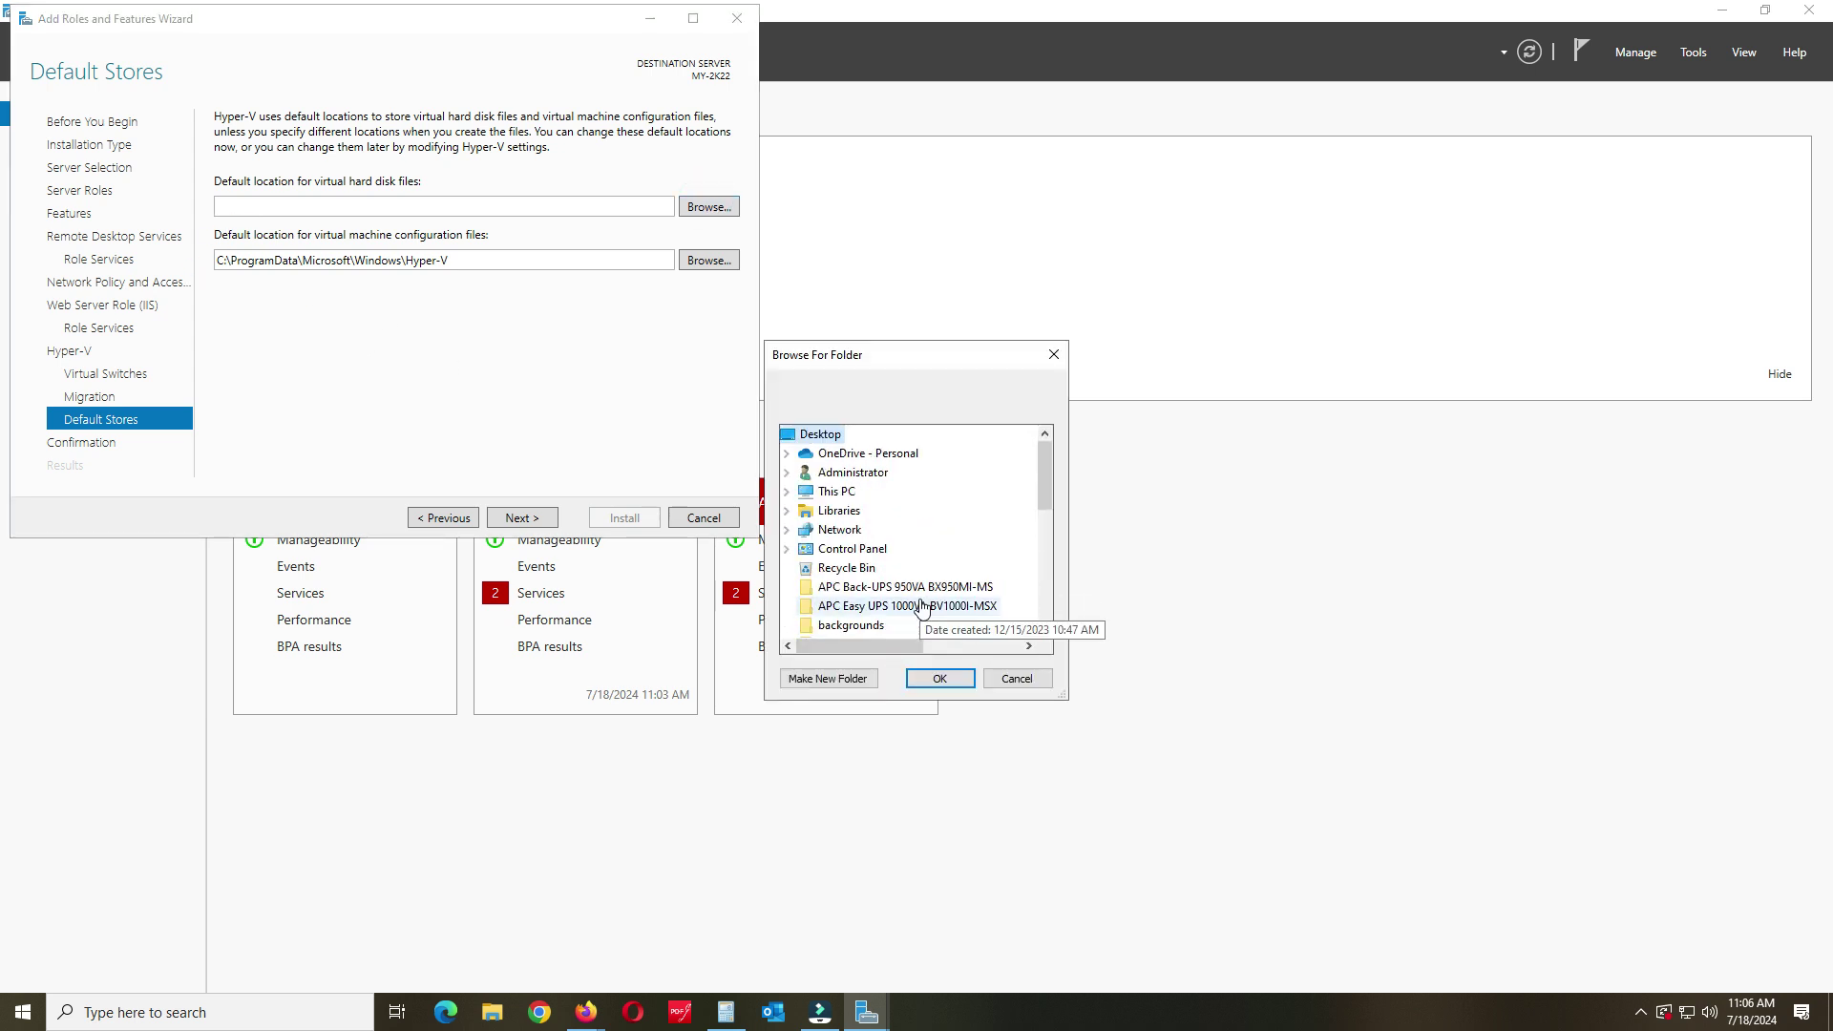
double_click(831, 491)
double_click(867, 586)
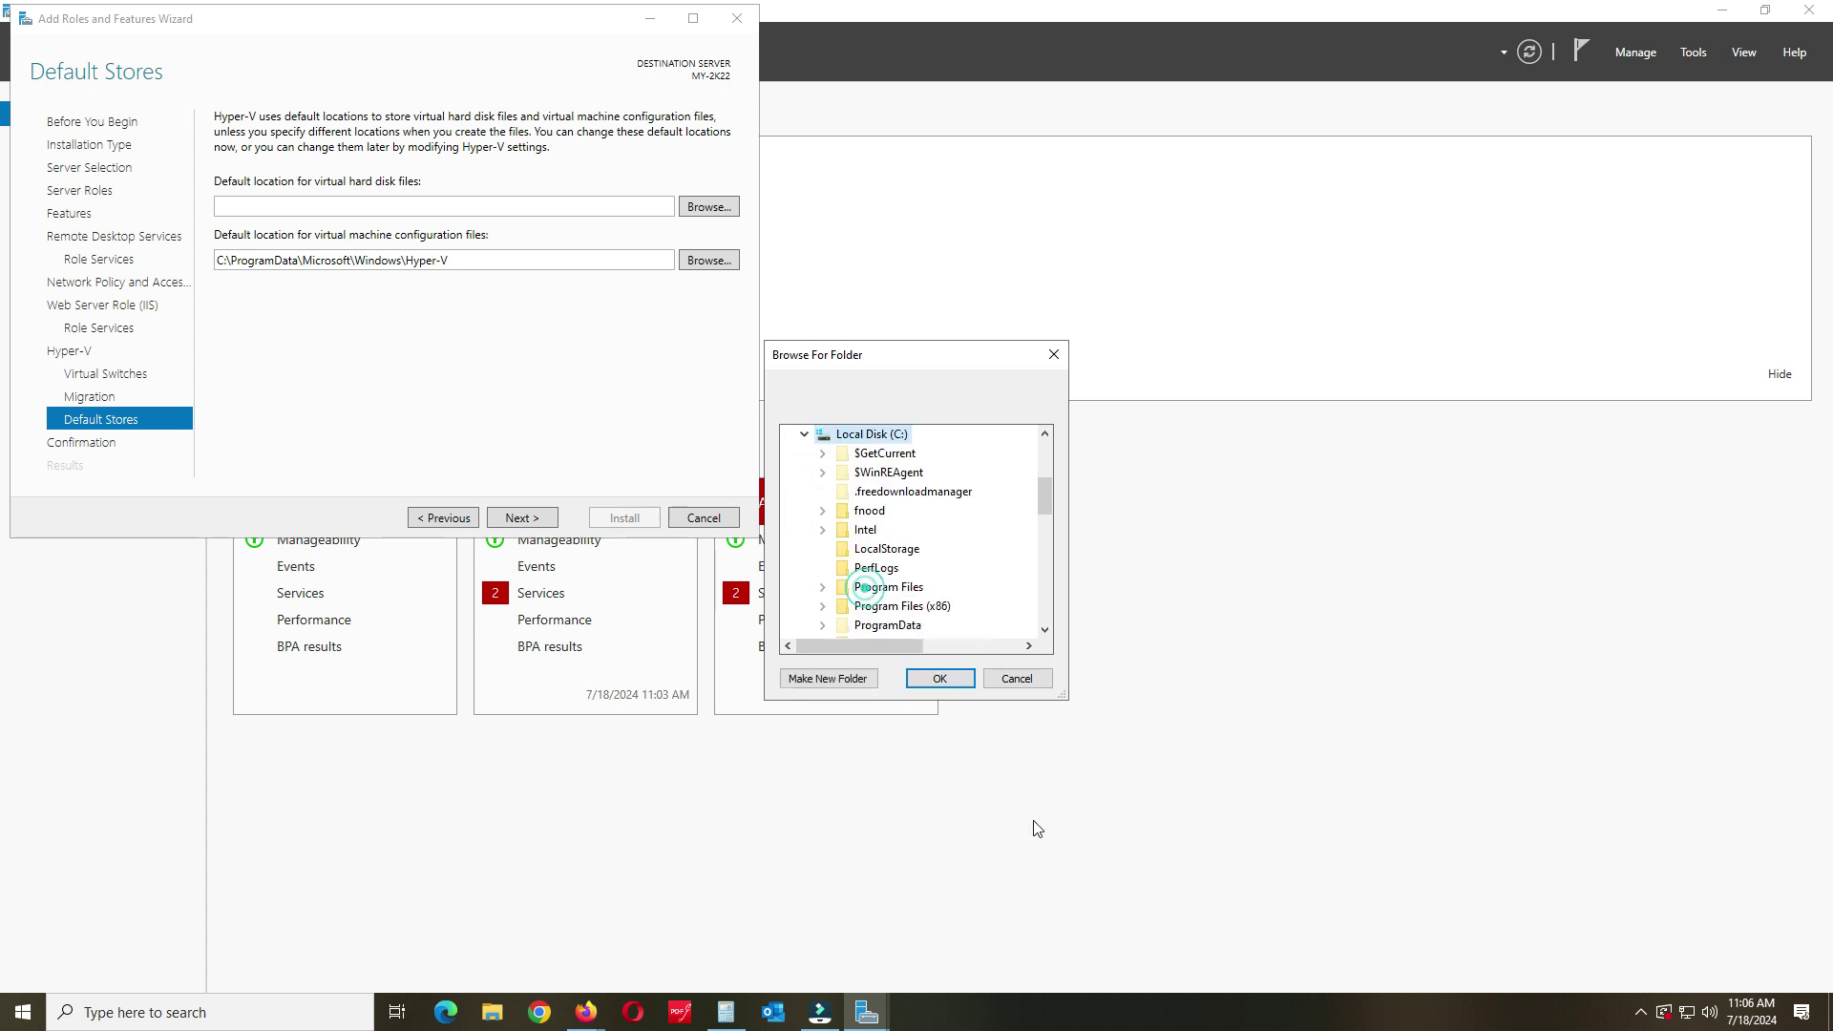
left_click(940, 678)
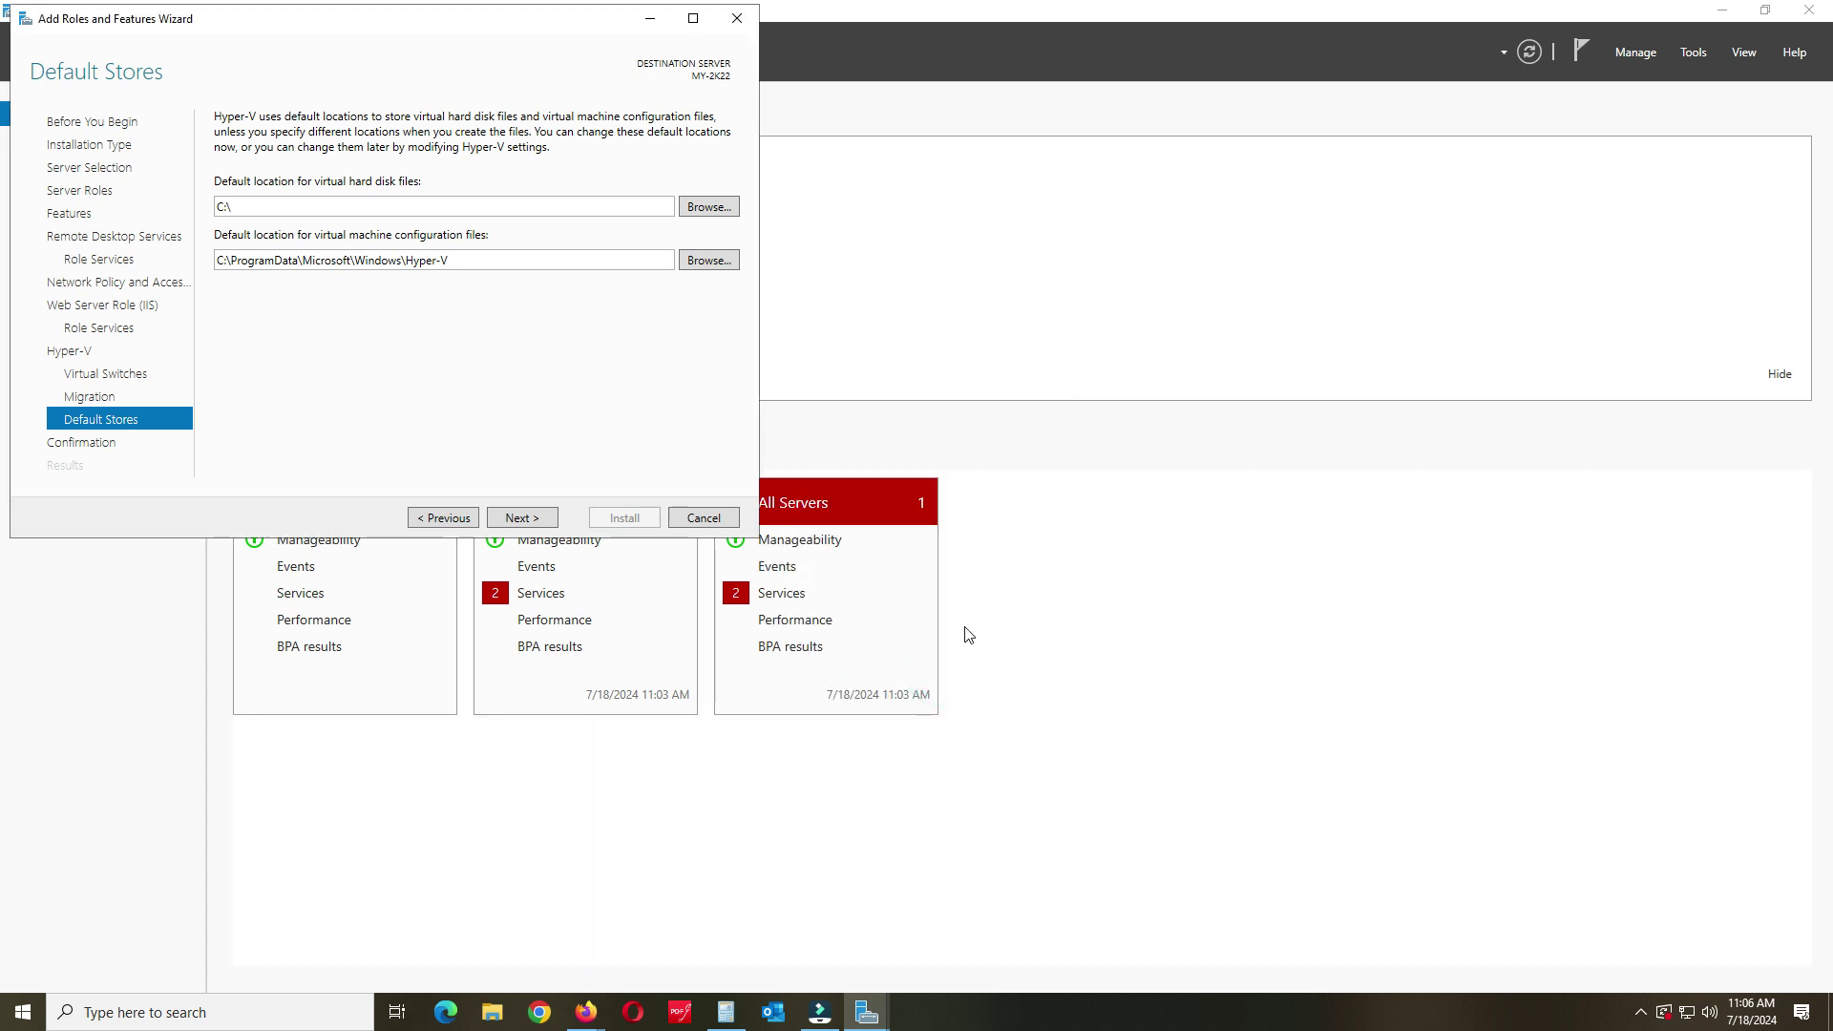
left_click(532, 518)
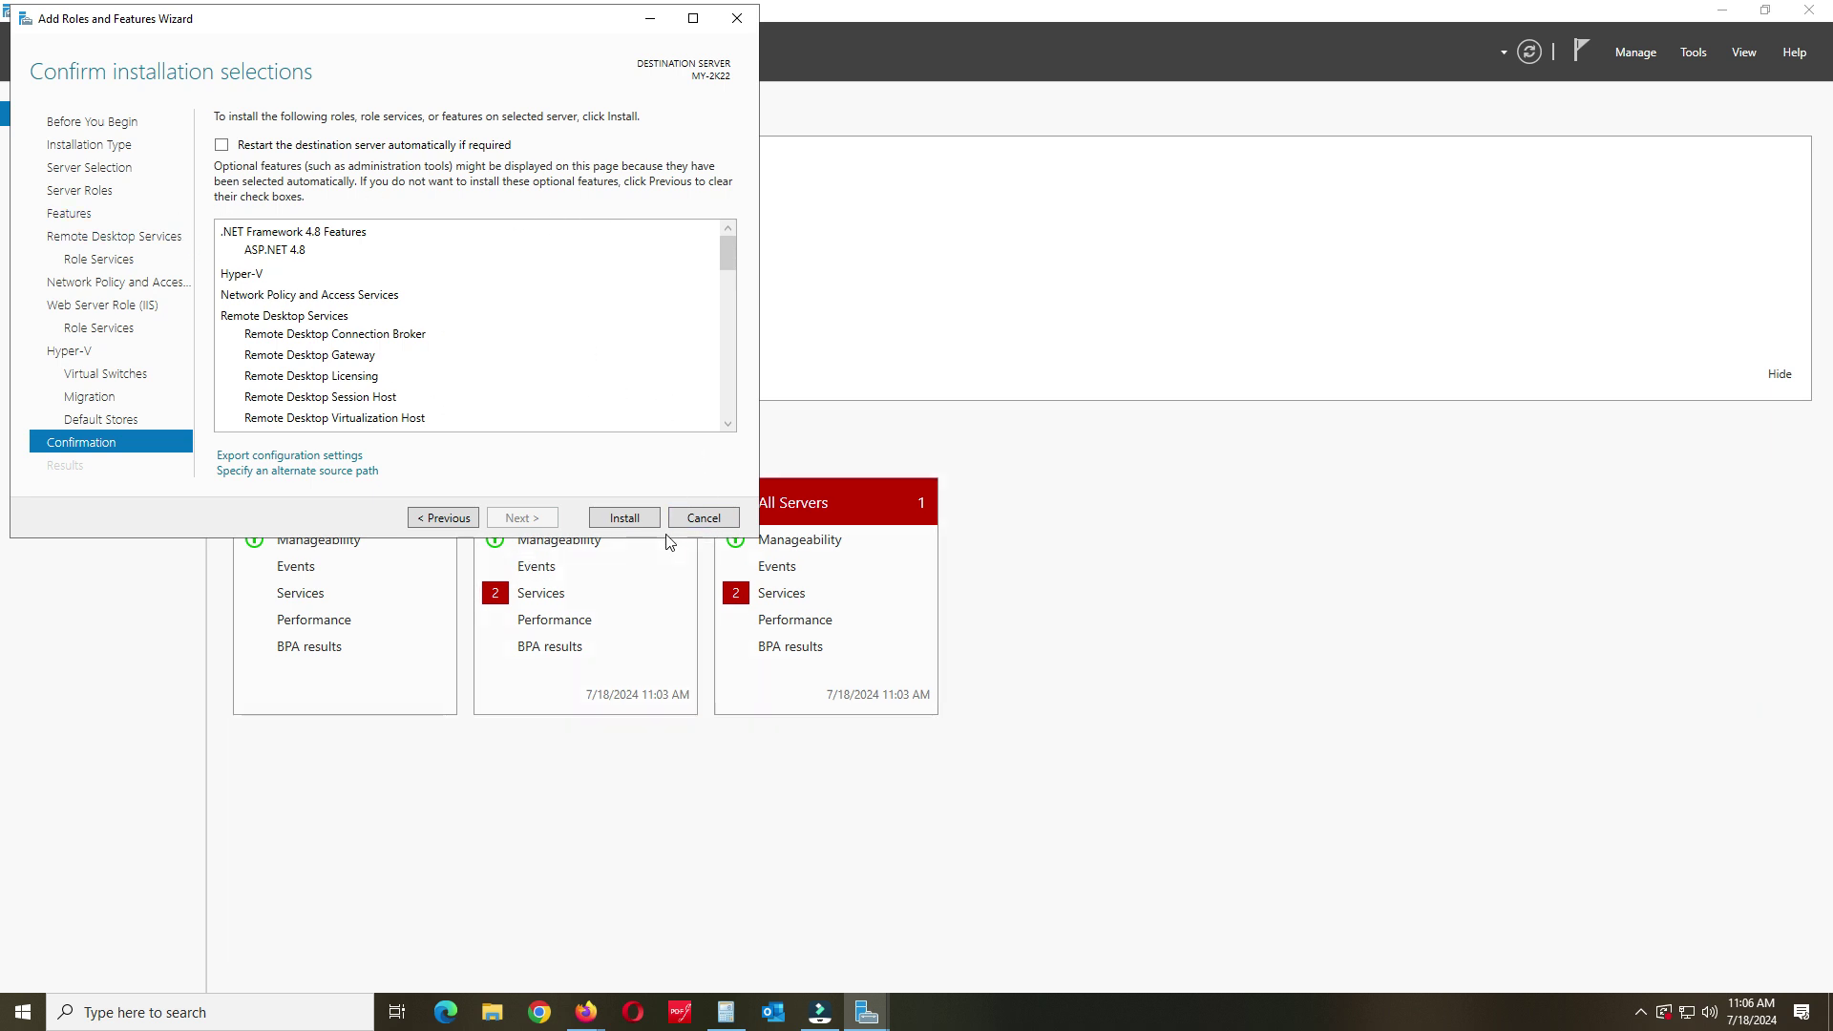
left_click(623, 517)
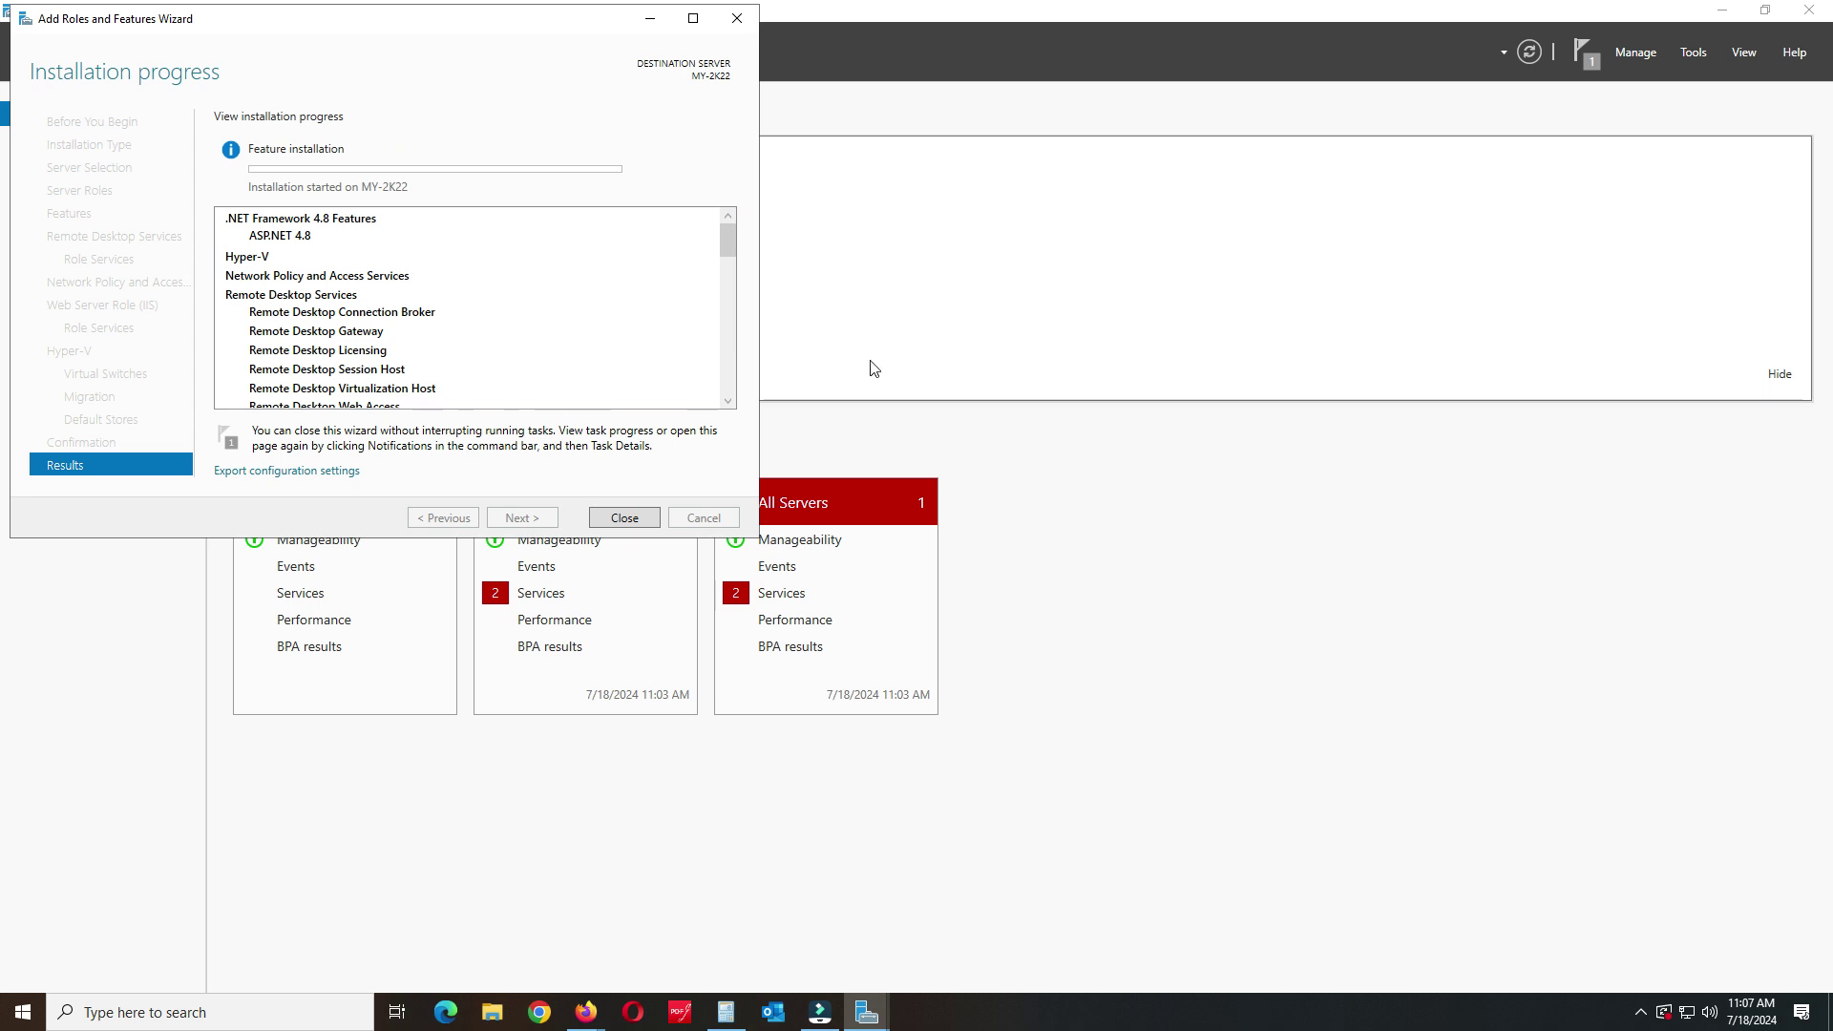
left_click(1640, 1013)
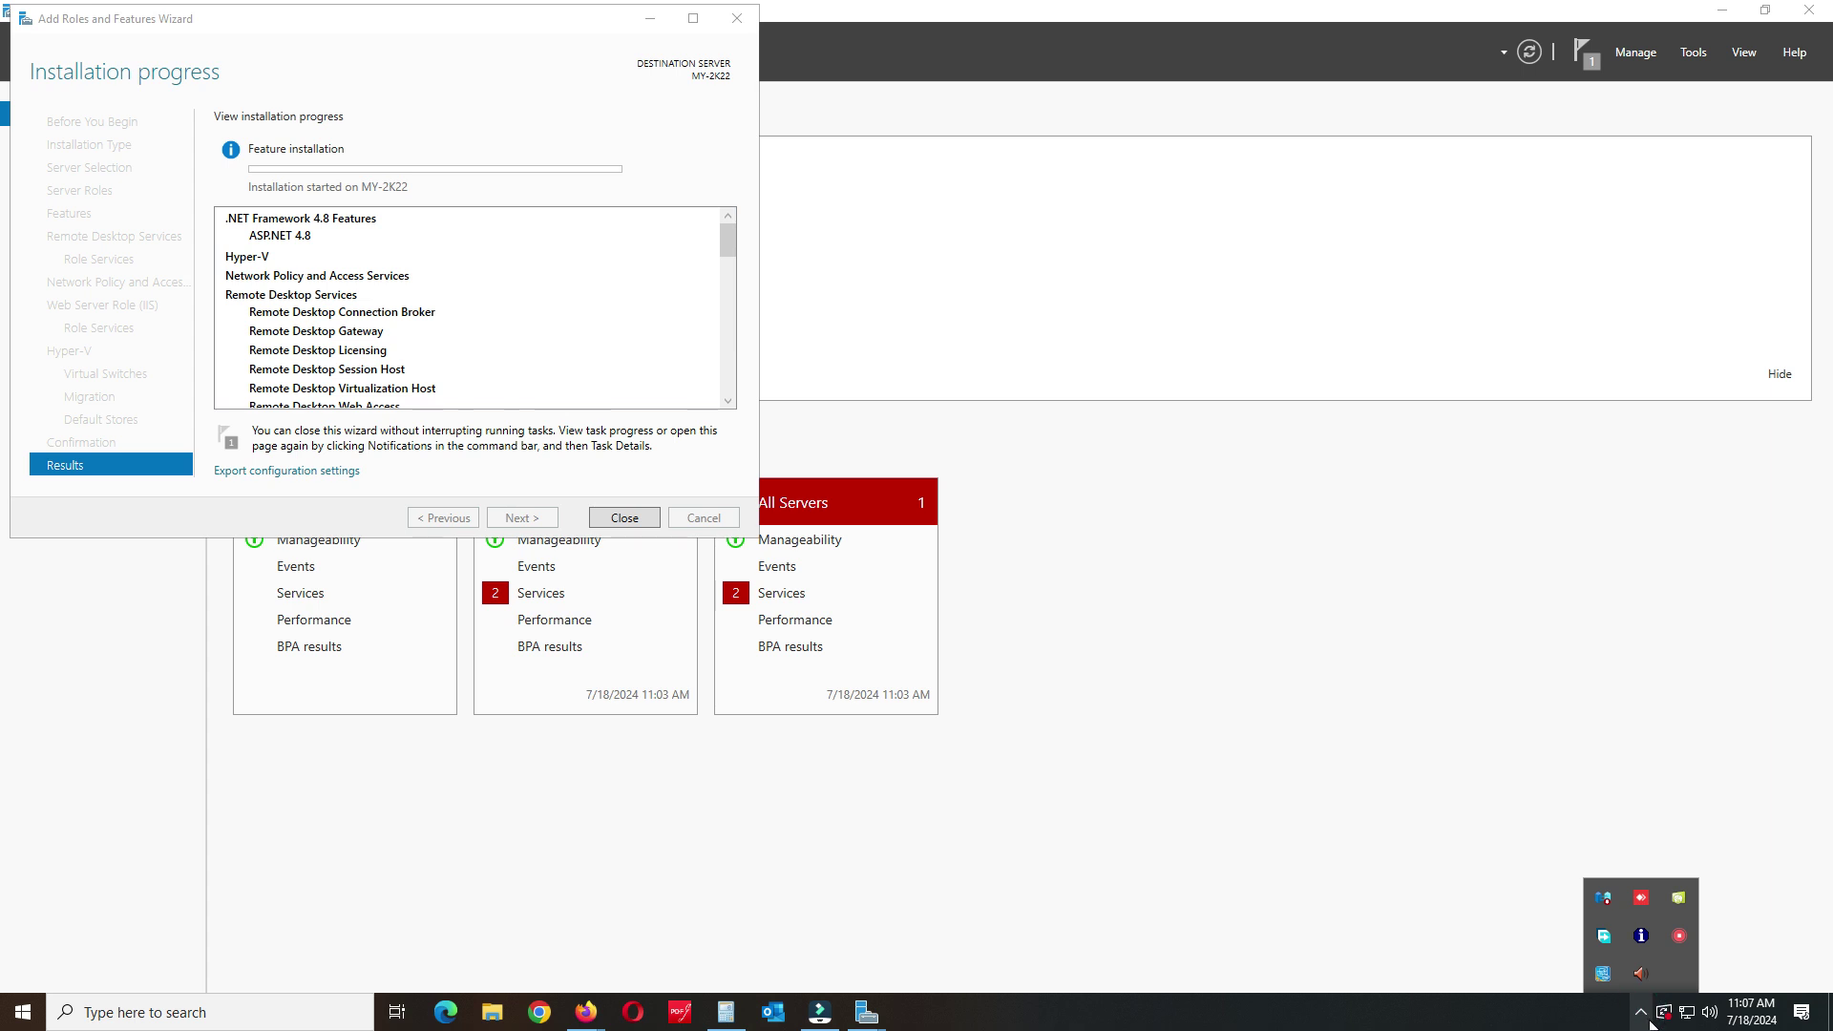
right_click(1682, 937)
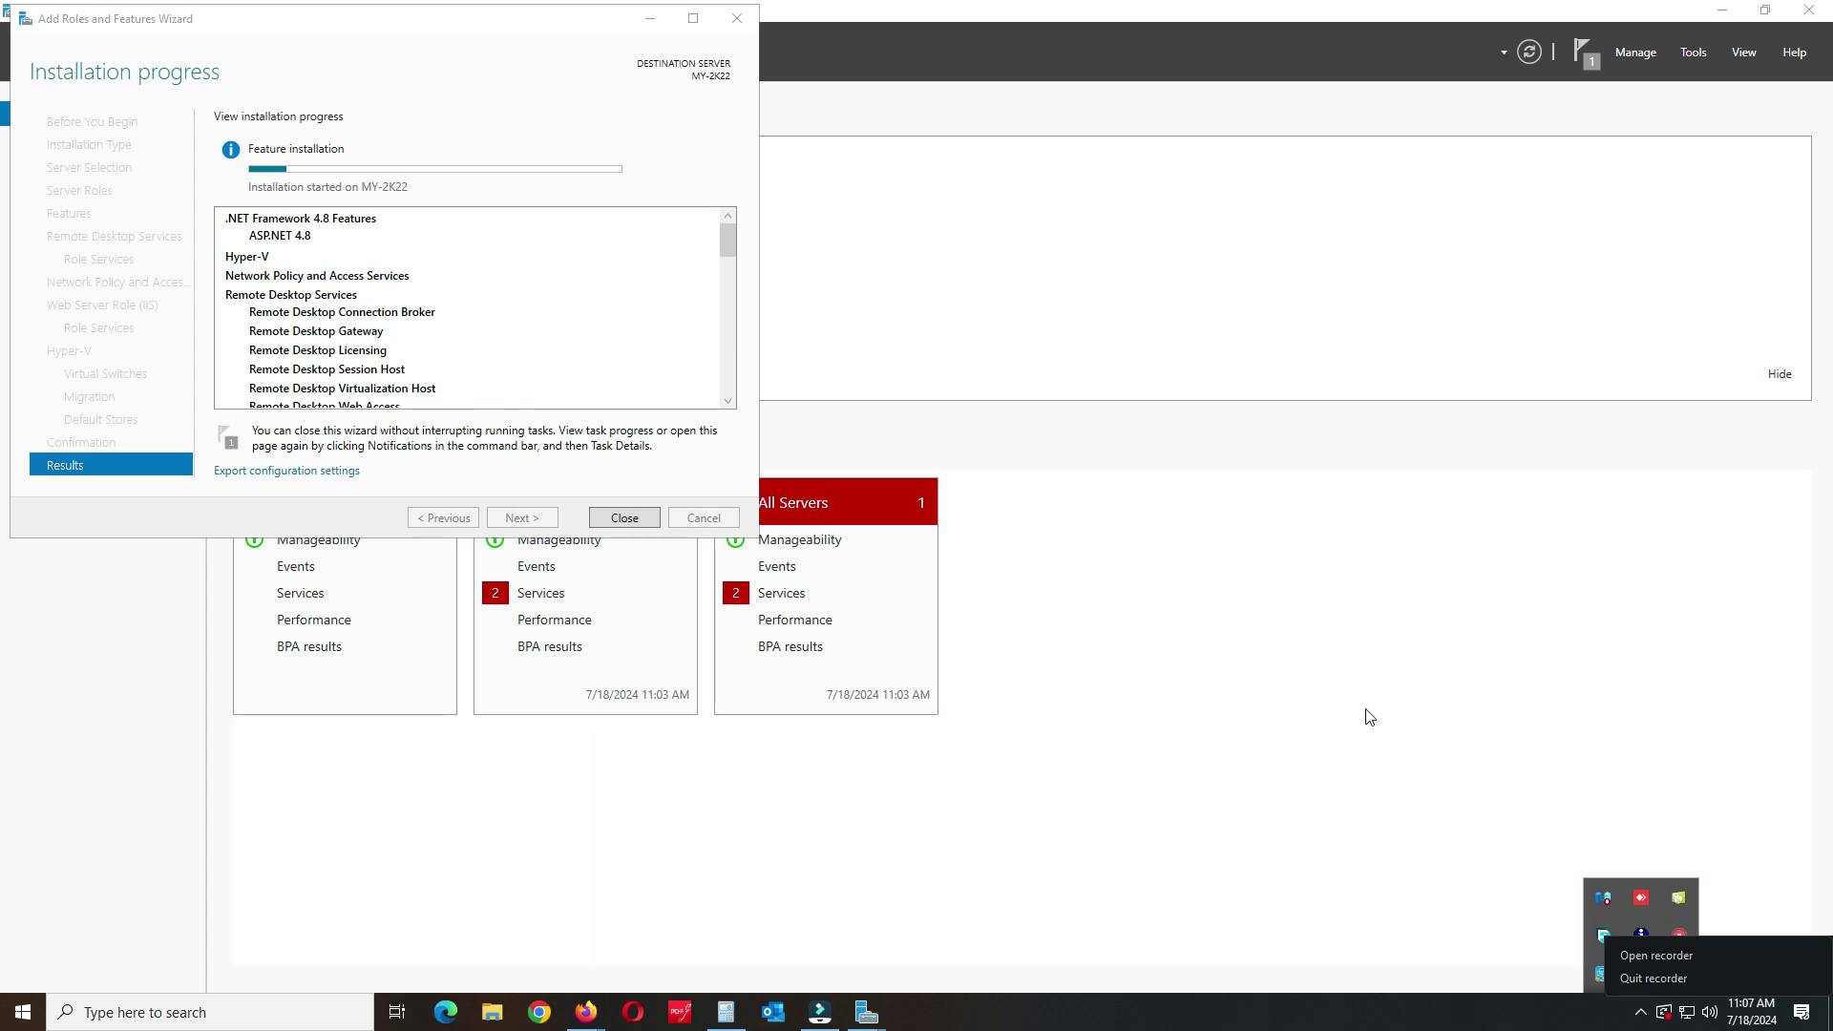
left_click(1357, 684)
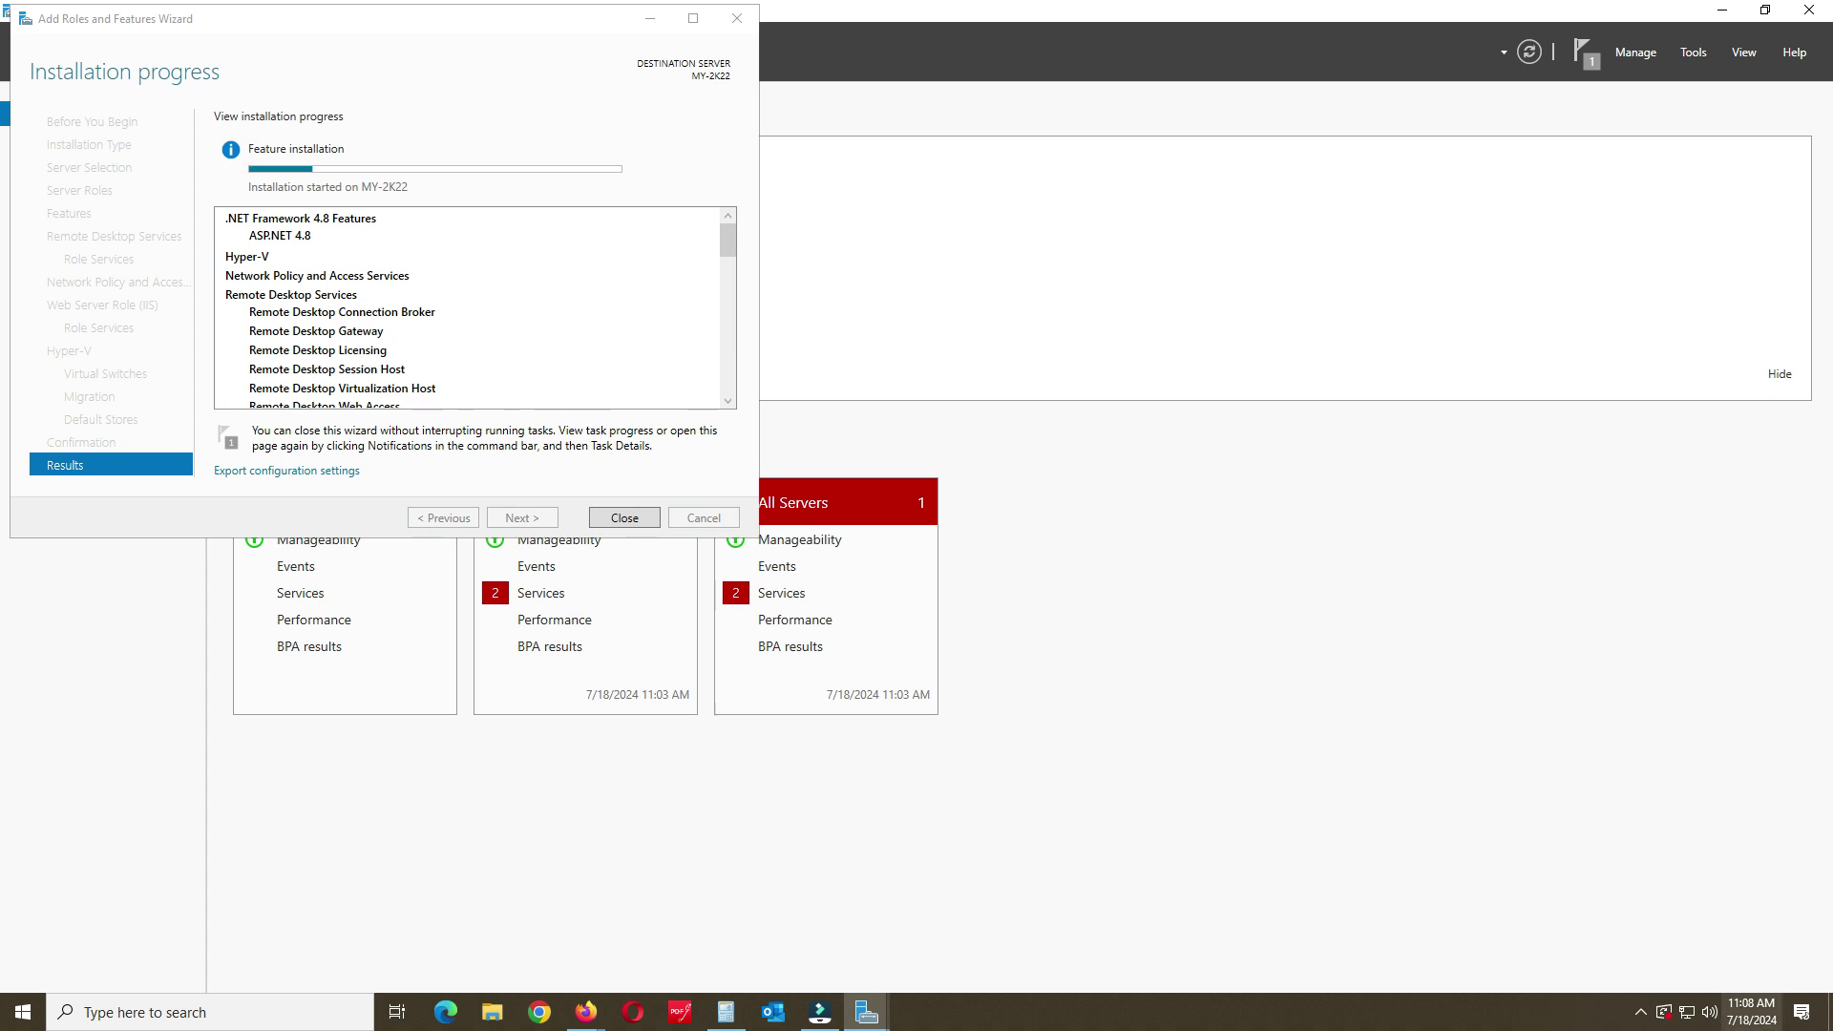
left_click(1640, 1011)
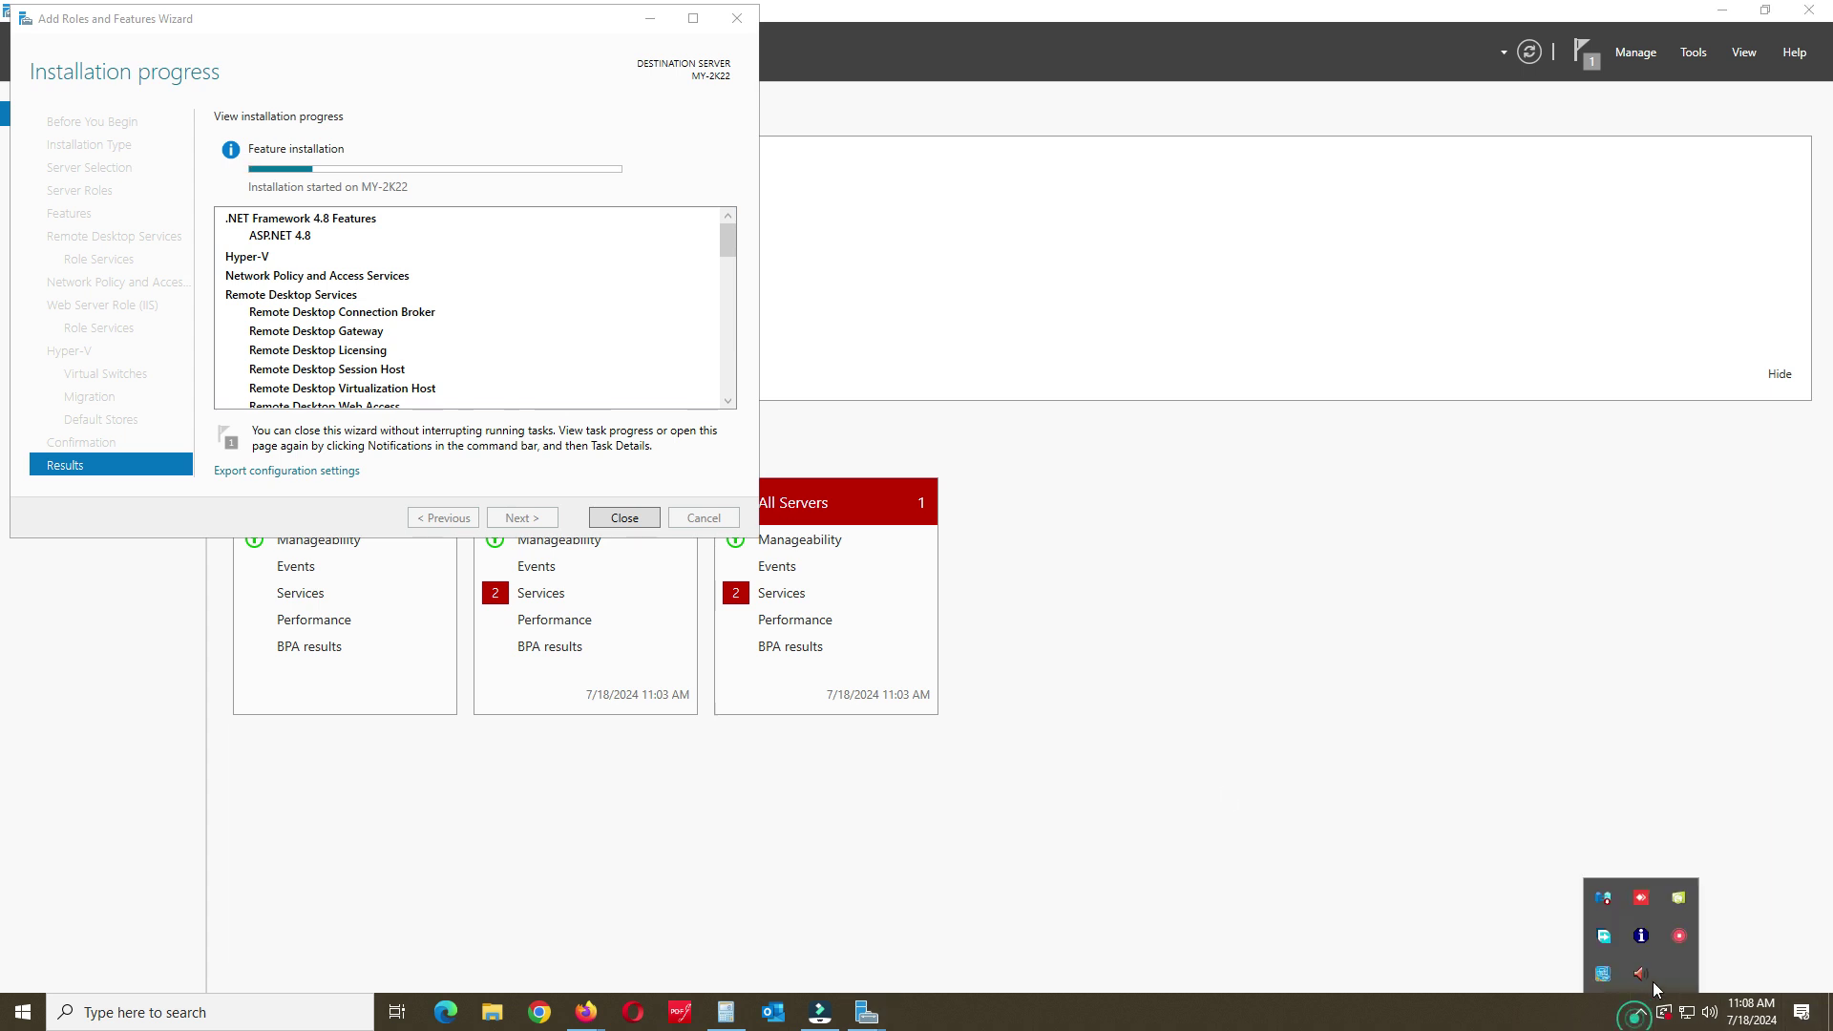
right_click(1678, 937)
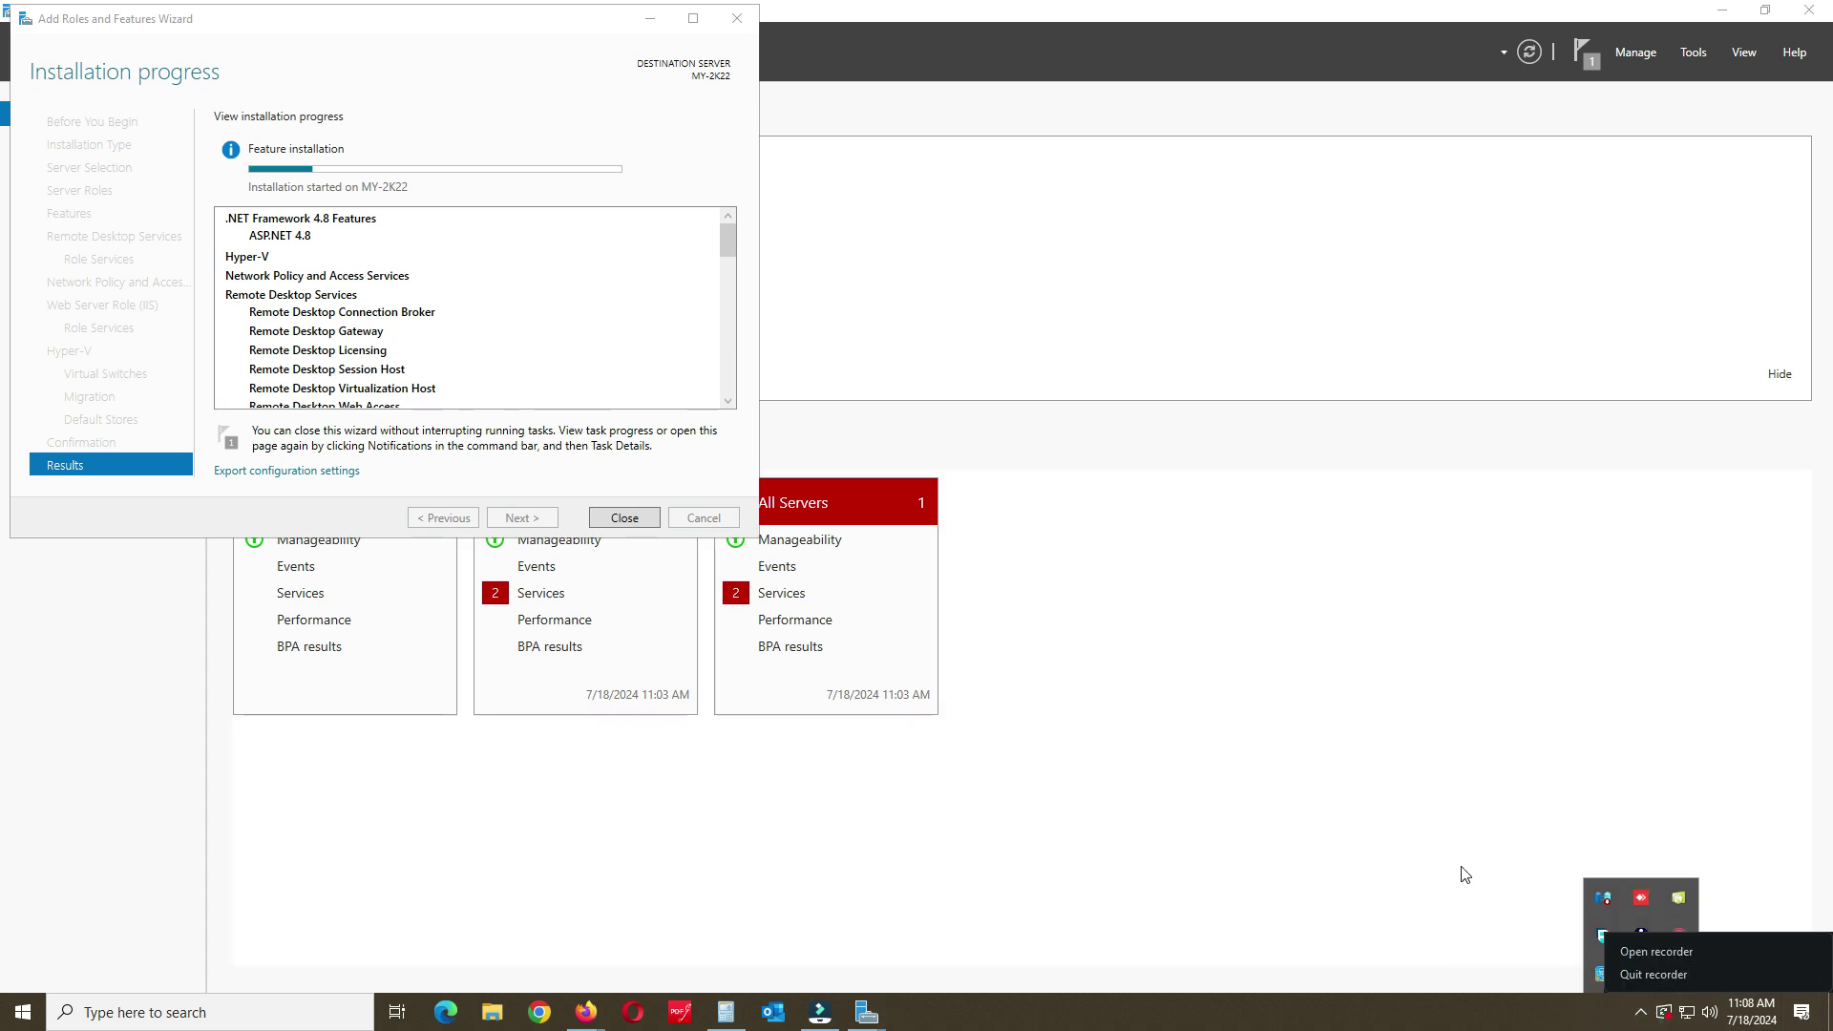
left_click(1640, 951)
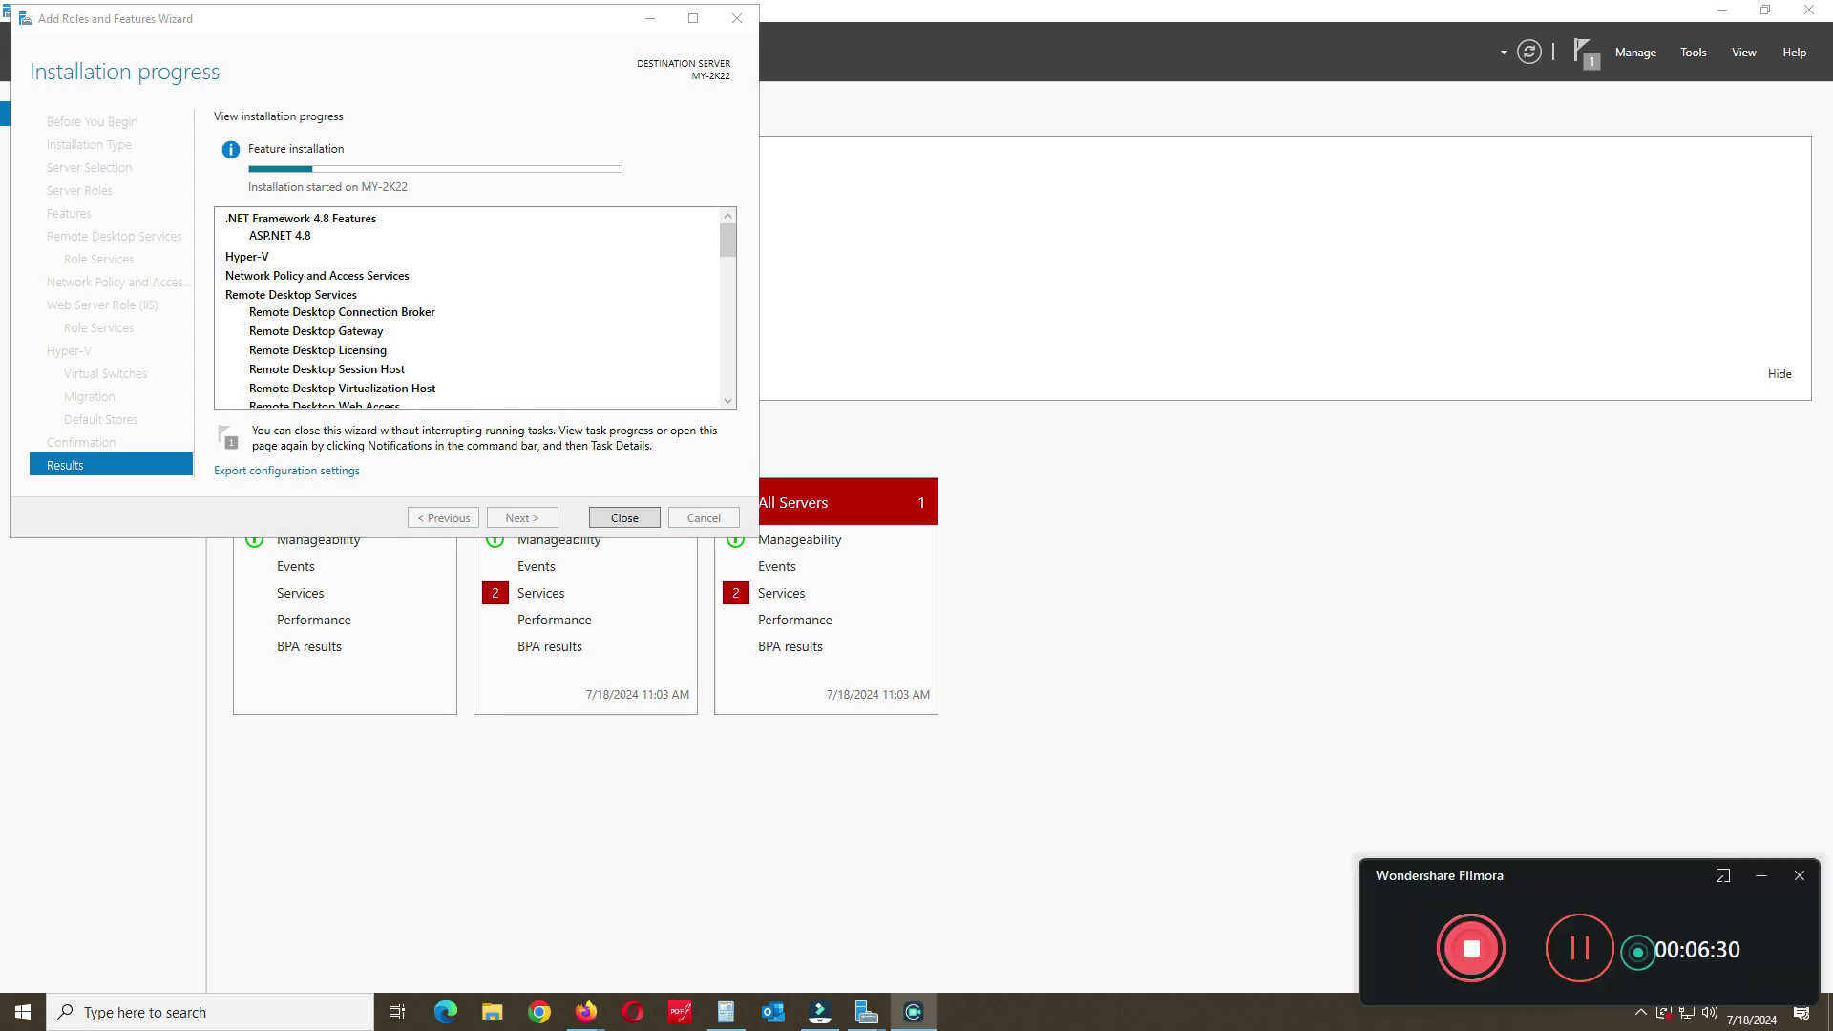